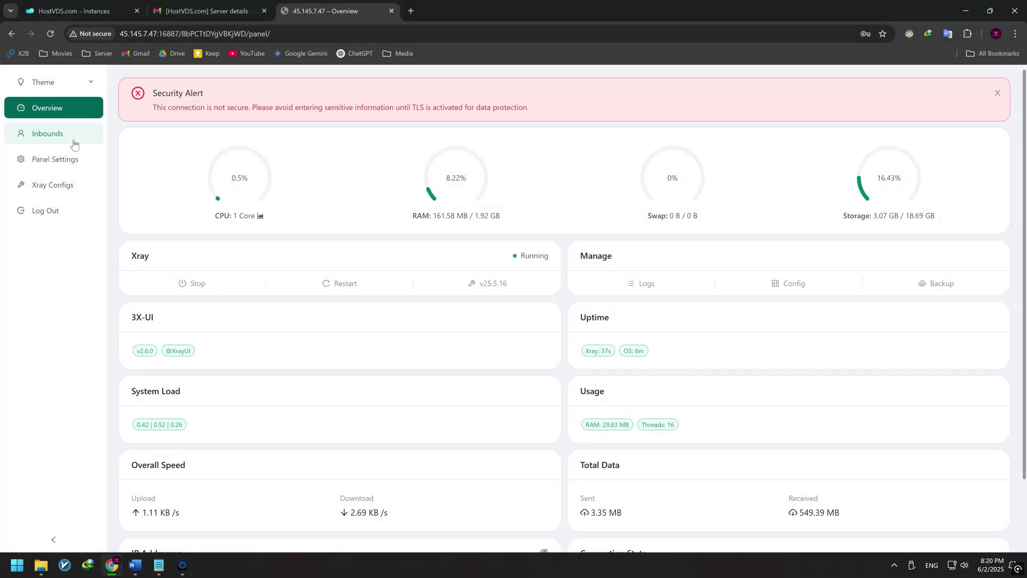
# Step: Show Termius's Hosts list, with host NL 4.3.4, beside the HostVDS server-details email
pyautogui.click(73, 139)
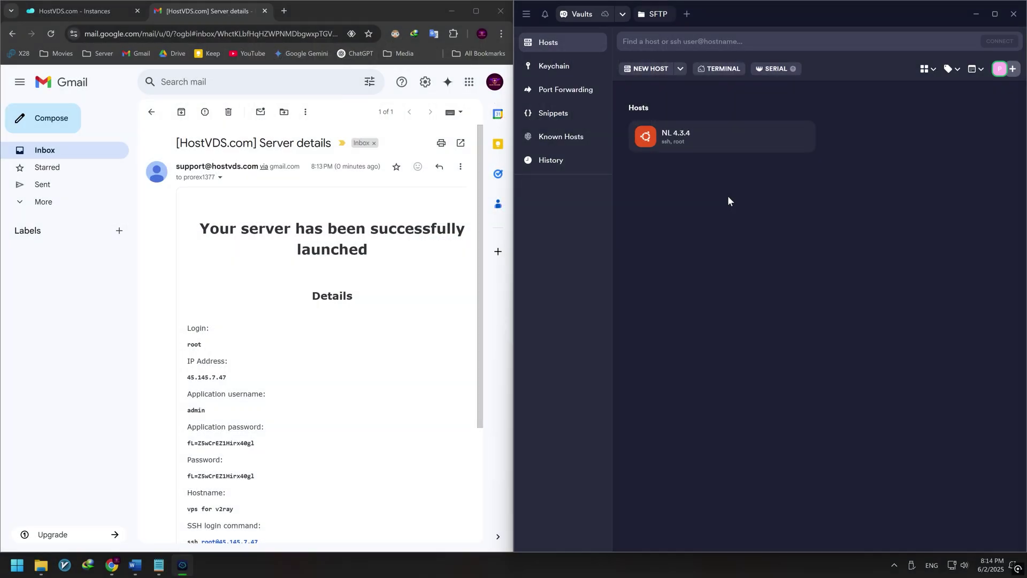
# Step: Start a new Termius host with address 45.145.7.47 copied from the email
pyautogui.click(639, 70)
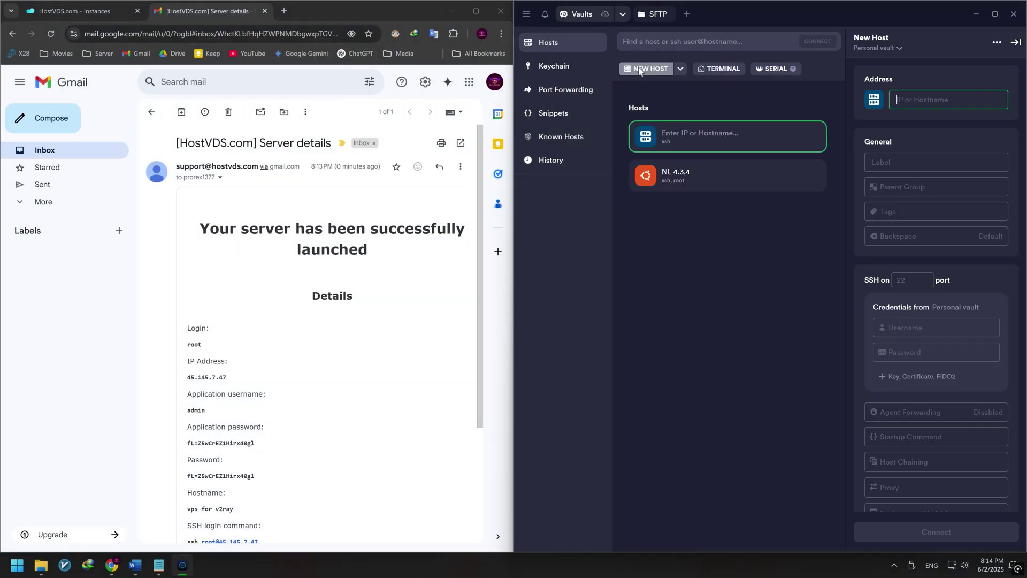
pyautogui.scroll(-1, 348, 334)
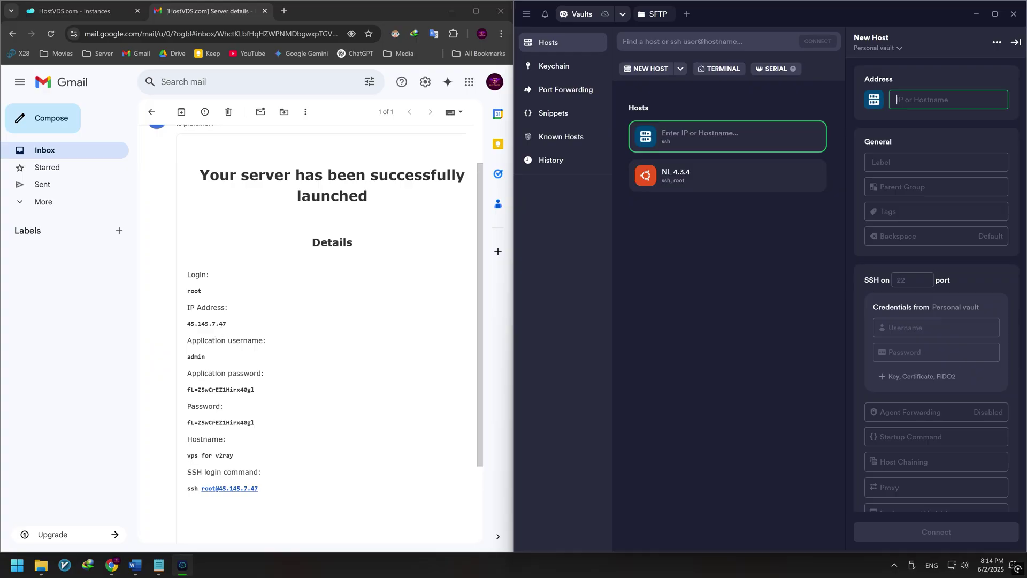
pyautogui.moveTo(227, 324); pyautogui.dragTo(184, 326)
pyautogui.hotkey('ctrl', 'c')
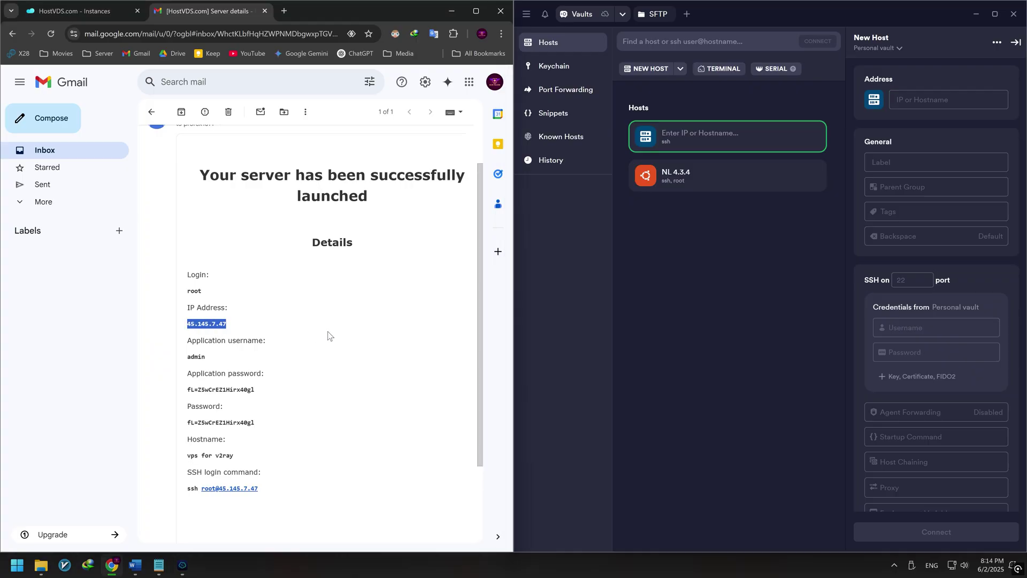
pyautogui.click(941, 99)
pyautogui.hotkey('ctrl', 'v')
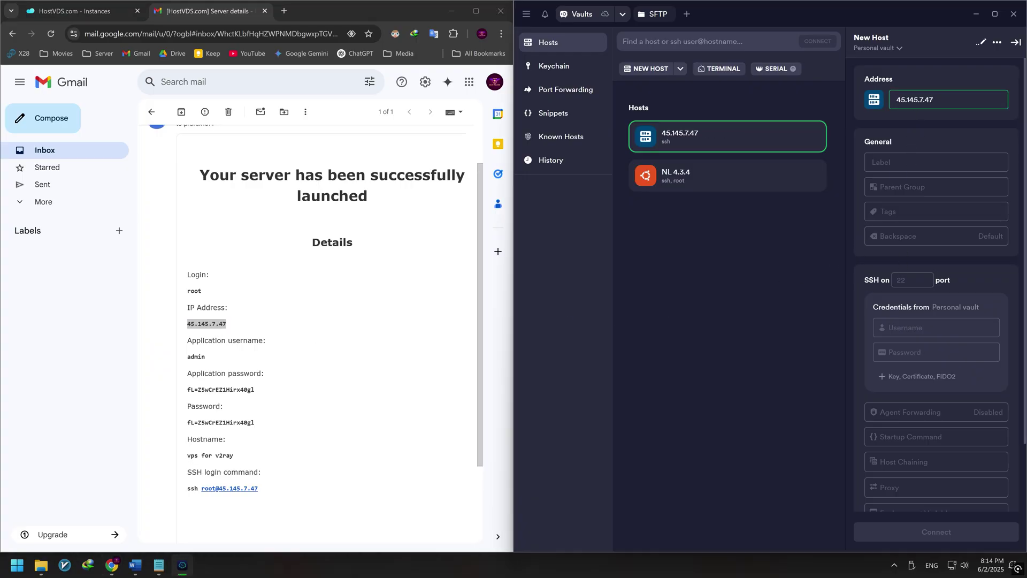
# Step: Give the host username root and the server password from the email, save it, and maximize Termius
pyautogui.click(987, 327)
pyautogui.write('ro')
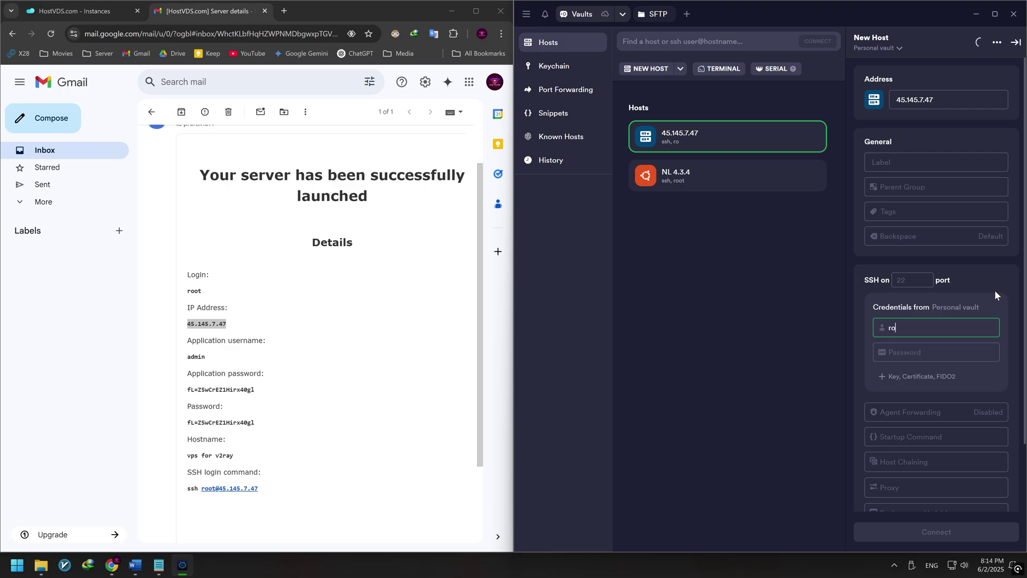
pyautogui.write('ot')
pyautogui.press('Tab')
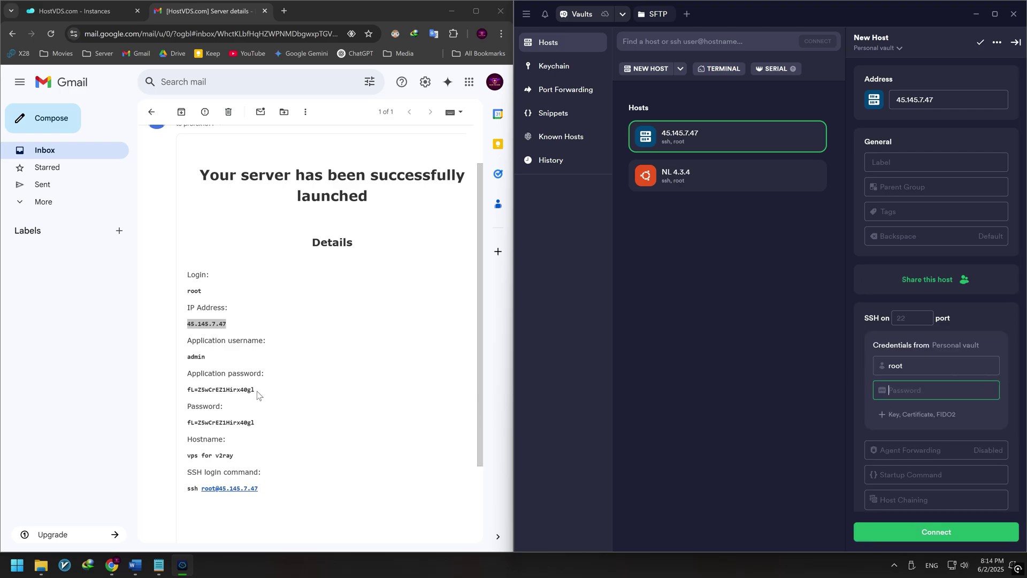
pyautogui.moveTo(256, 390); pyautogui.dragTo(186, 390)
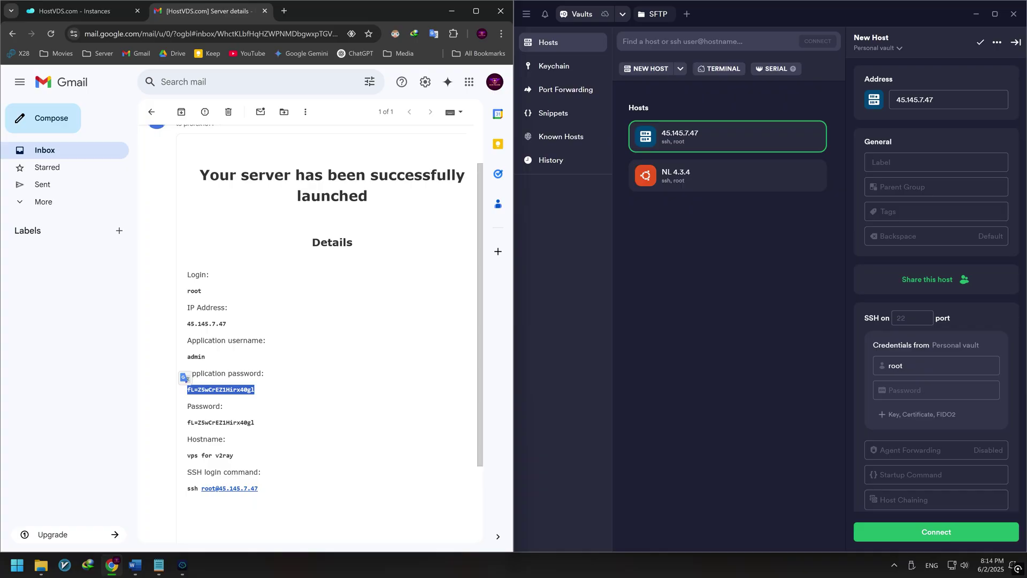
pyautogui.click(987, 390)
pyautogui.hotkey('ctrl', 'v')
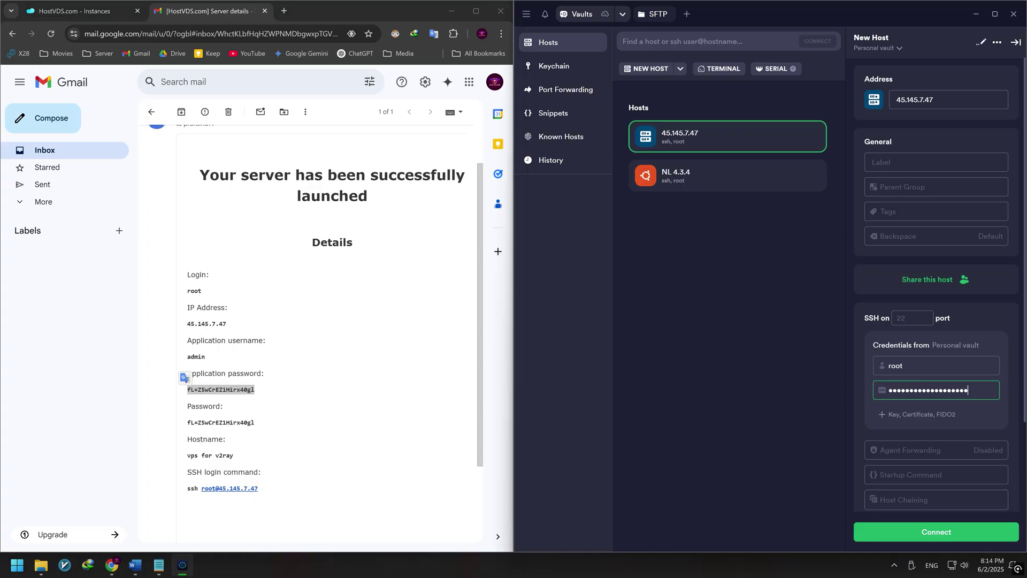
pyautogui.click(1014, 42)
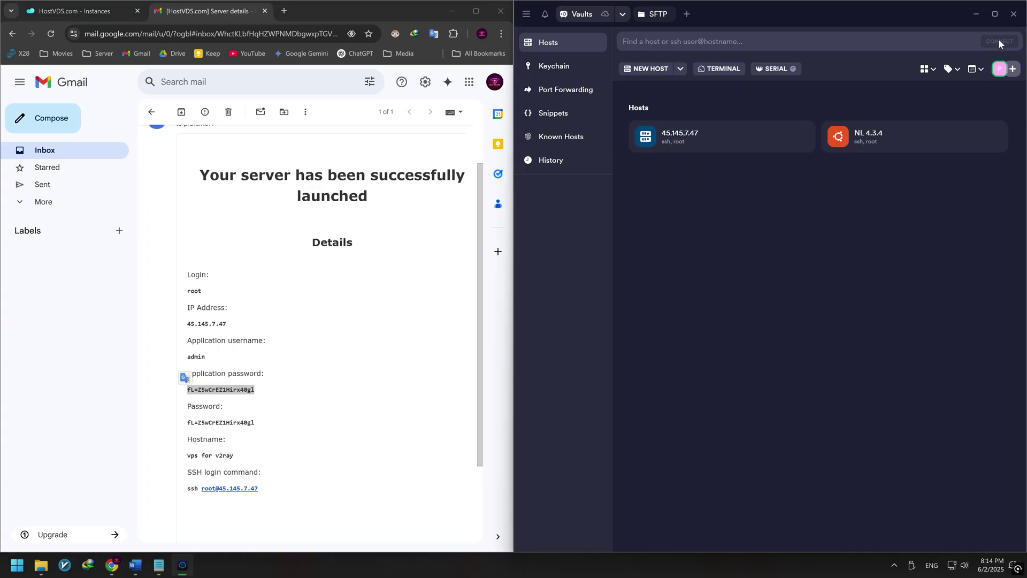
pyautogui.click(993, 15)
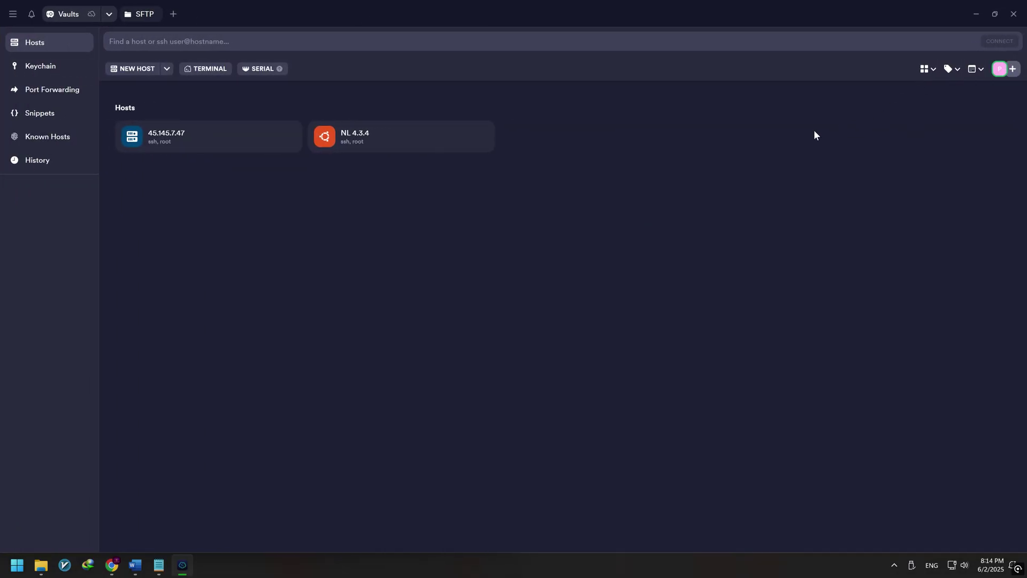
# Step: Connect to 45.145.7.47 over SSH and accept its host key
pyautogui.rightClick(196, 143)
pyautogui.click(197, 154)
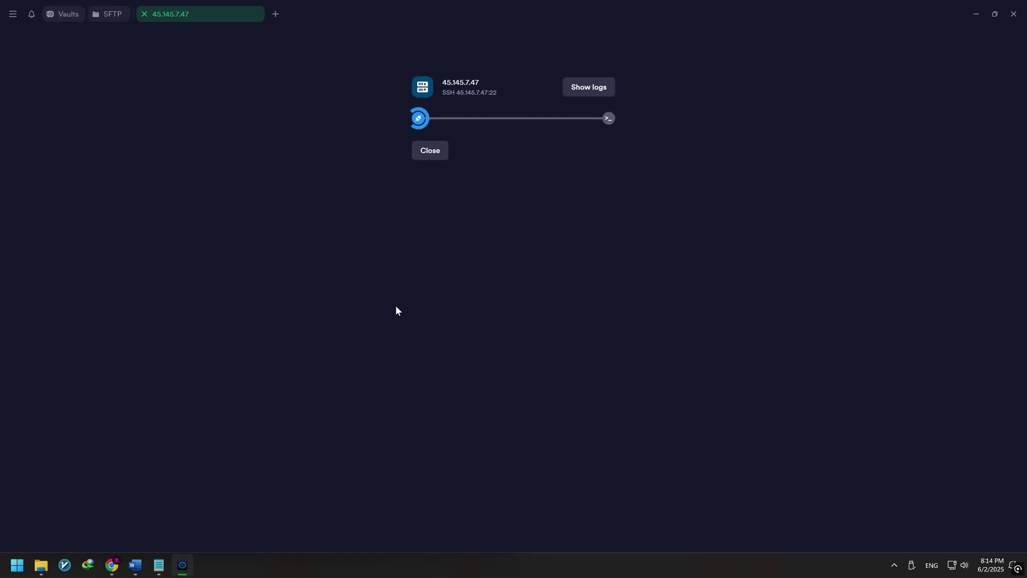
pyautogui.click(572, 288)
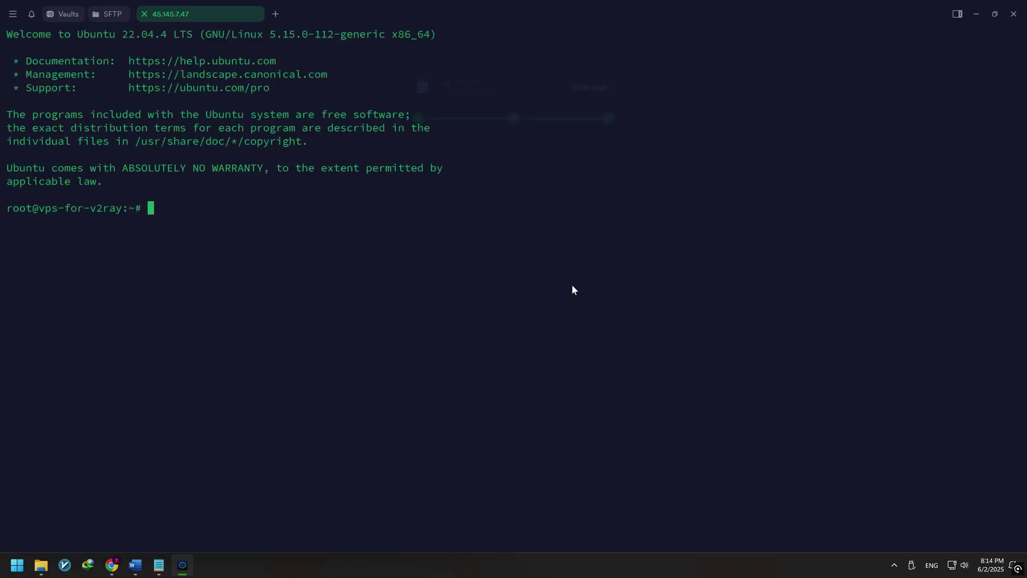
# Step: Run 'sudo apt update && sudo apt upgrade -y' from the notes on the server
pyautogui.click(159, 565)
pyautogui.moveTo(581, 168); pyautogui.dragTo(516, 168)
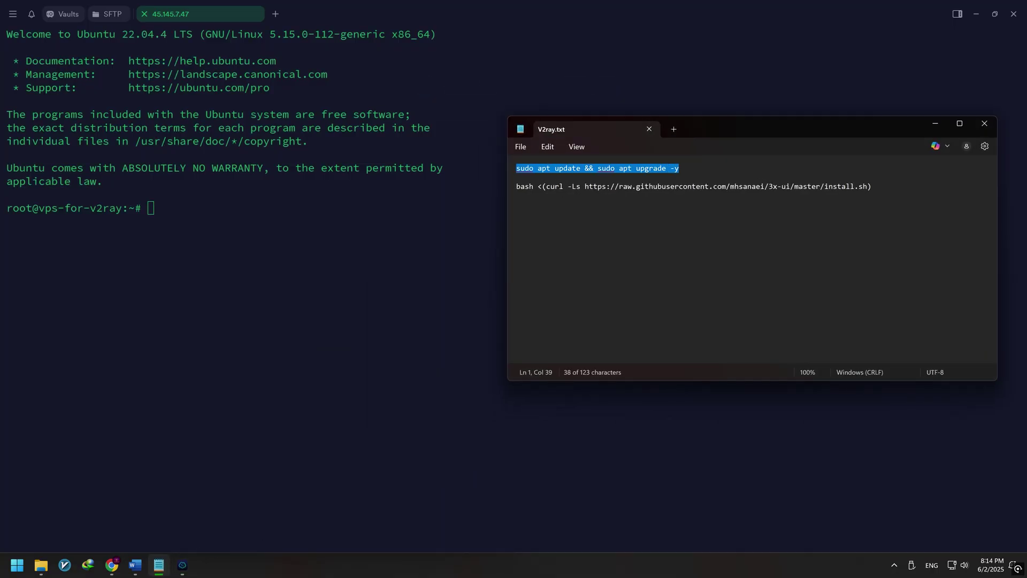
pyautogui.click(935, 123)
pyautogui.hotkey('ctrl', 'v')
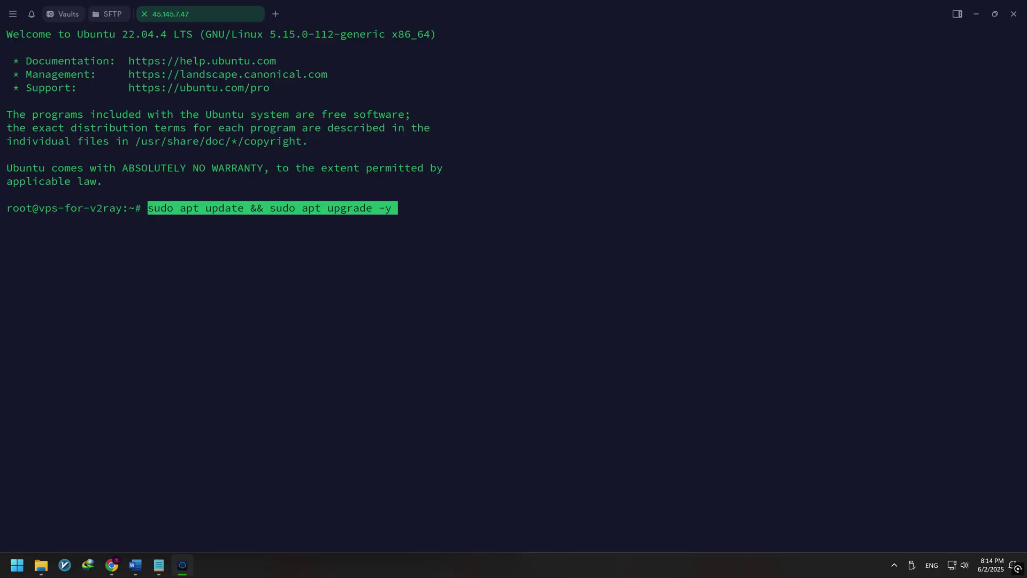
pyautogui.press('Return')
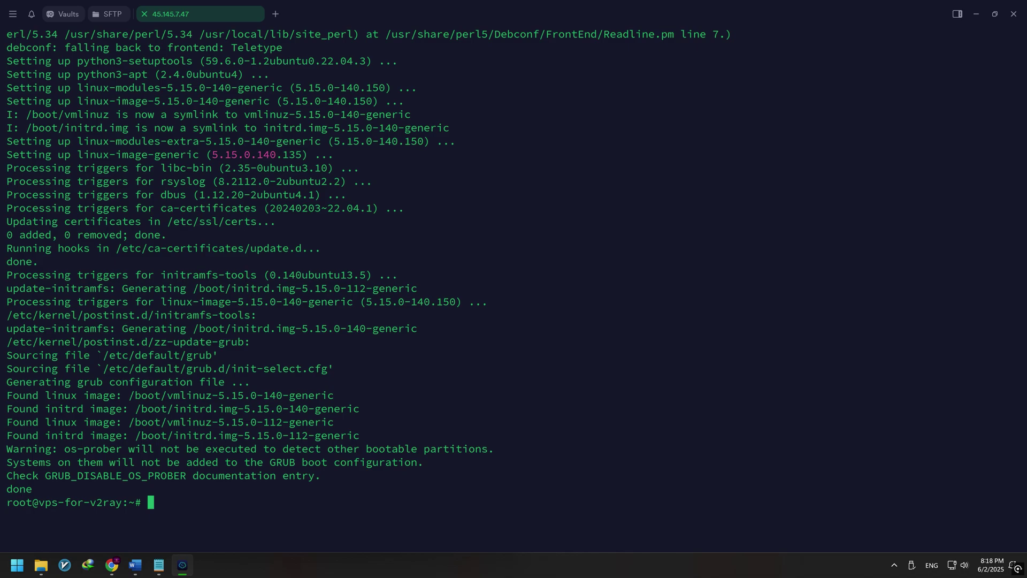
# Step: Run the 3x-ui install script from the notes, keeping the random panel port 16887
pyautogui.click(158, 564)
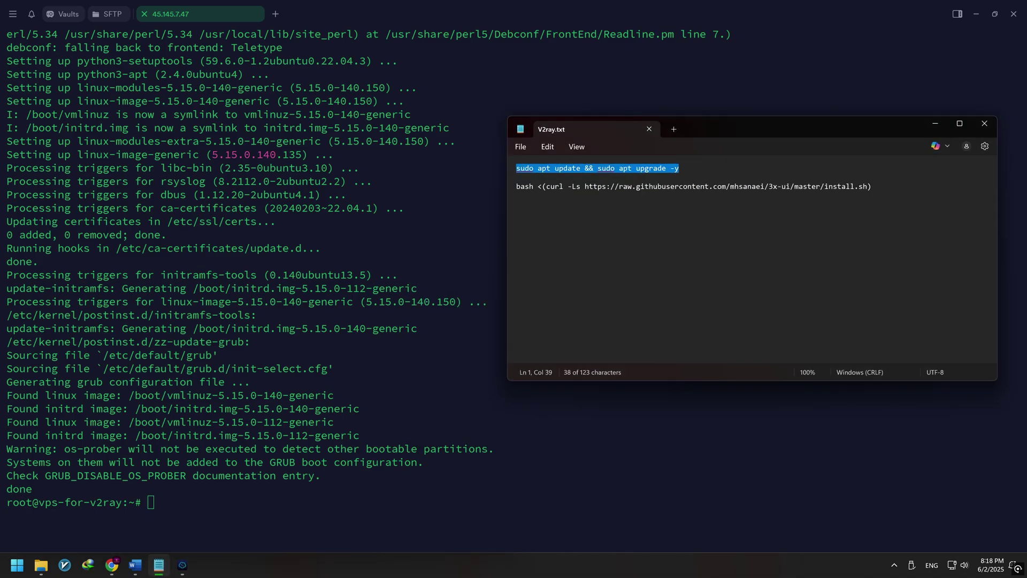
pyautogui.moveTo(871, 186); pyautogui.dragTo(516, 187)
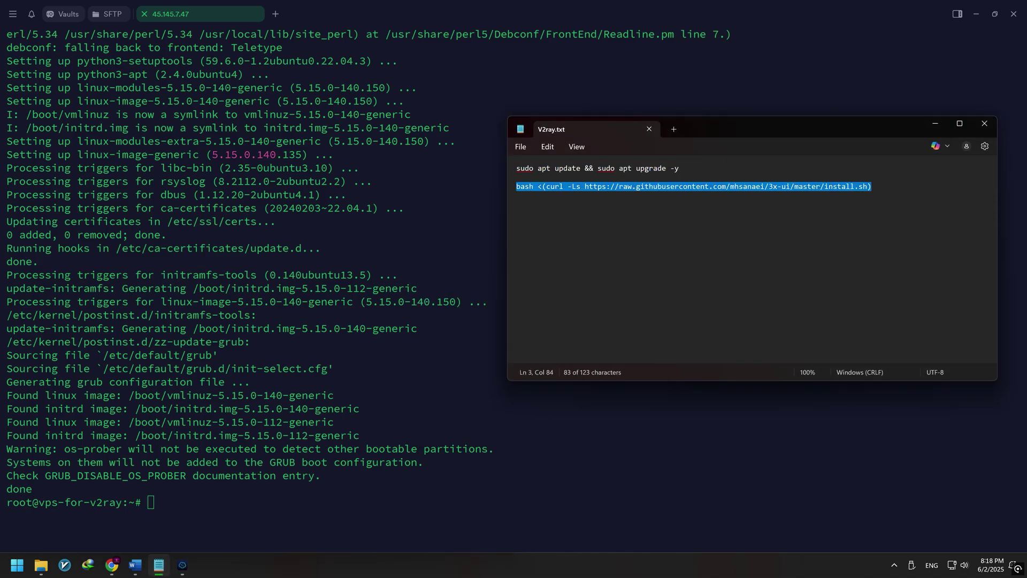
pyautogui.click(935, 124)
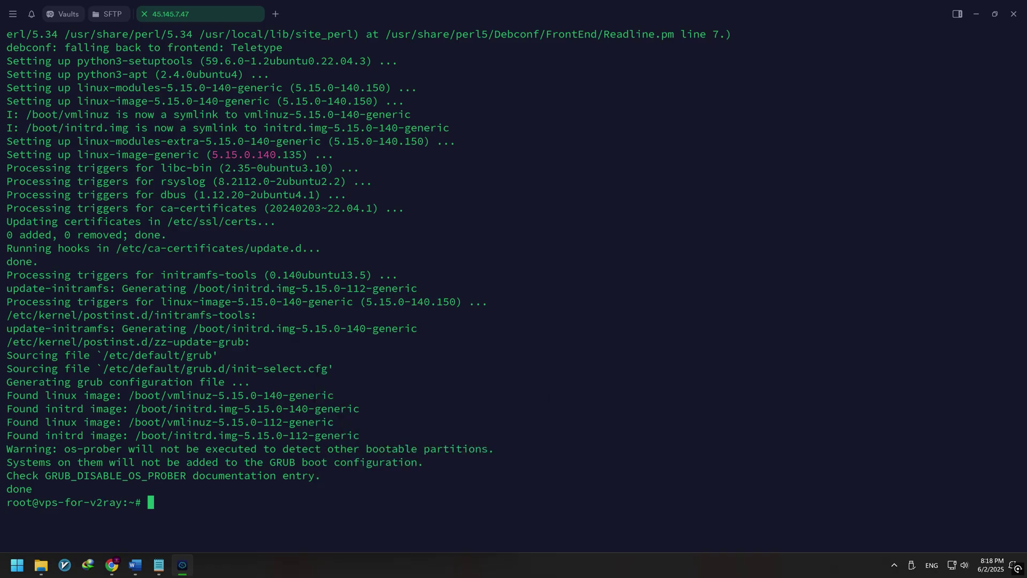
pyautogui.hotkey('ctrl', 'shift', 'v')
pyautogui.press('Return')
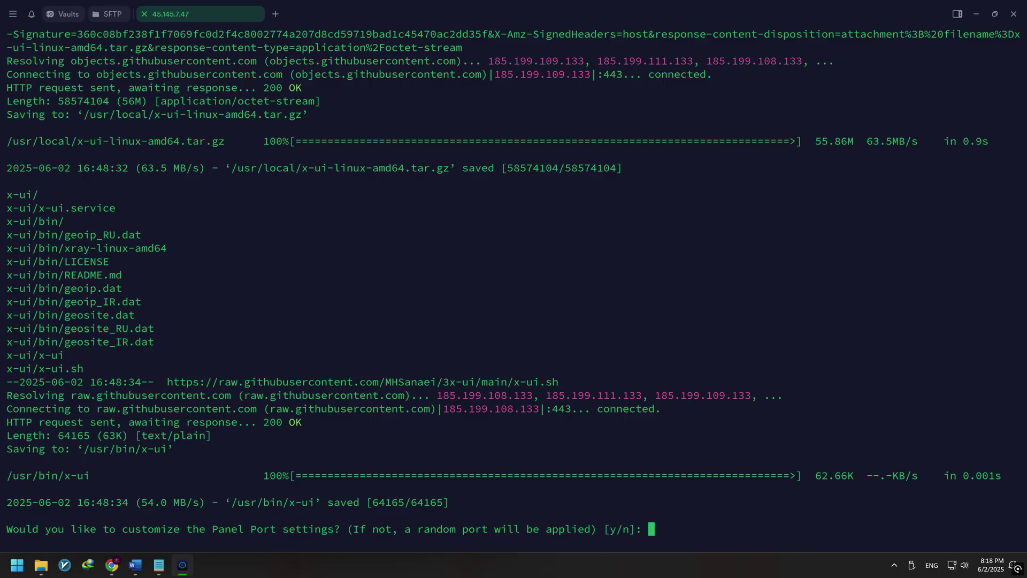
pyautogui.press('Return')
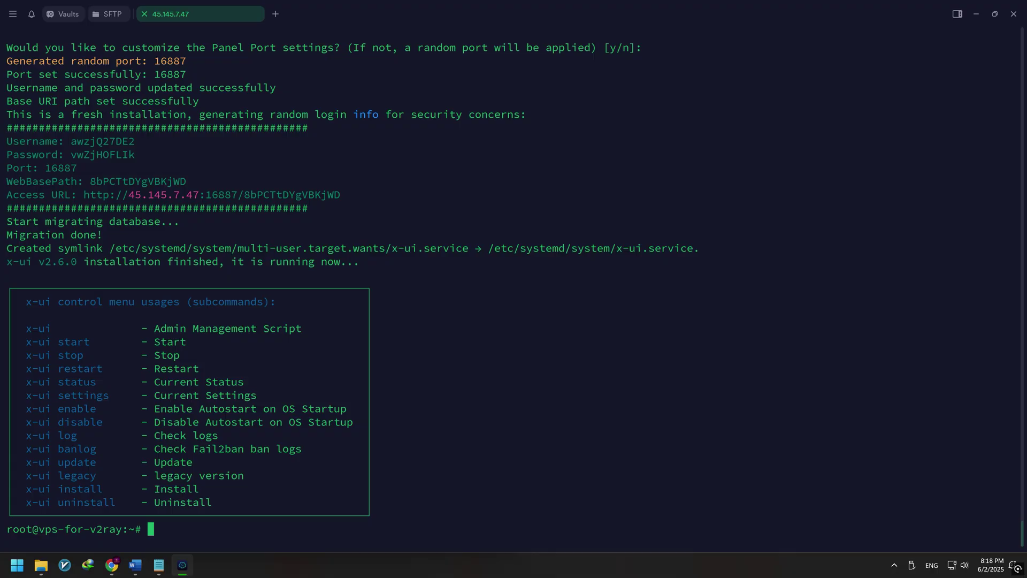
# Step: Use x-ui menu option 6 to set panel username 'bluefalcon' and a new password, then restart the panel
pyautogui.write('x')
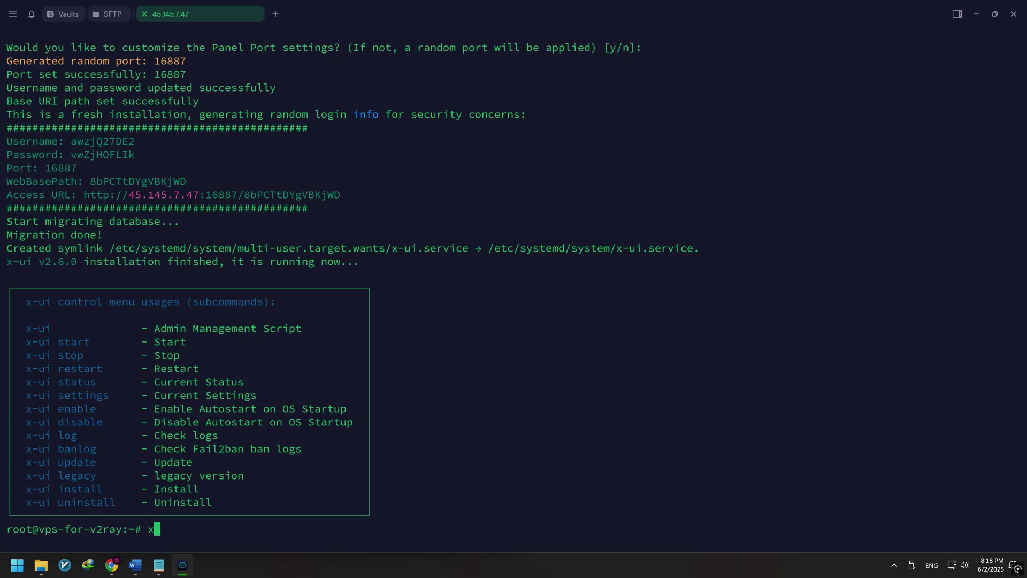
pyautogui.write('-ui')
pyautogui.press('Return')
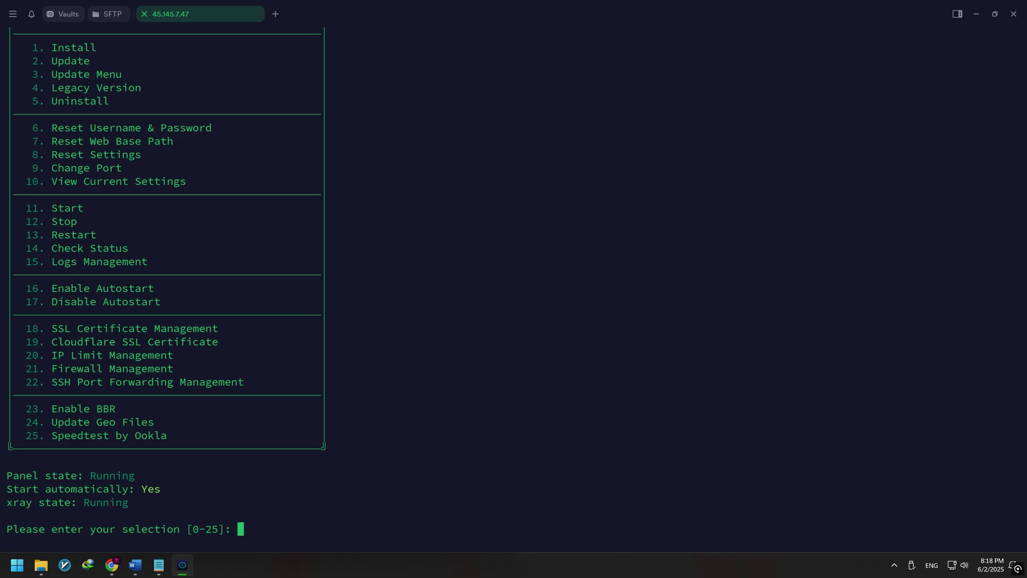
pyautogui.write('6')
pyautogui.press('Return')
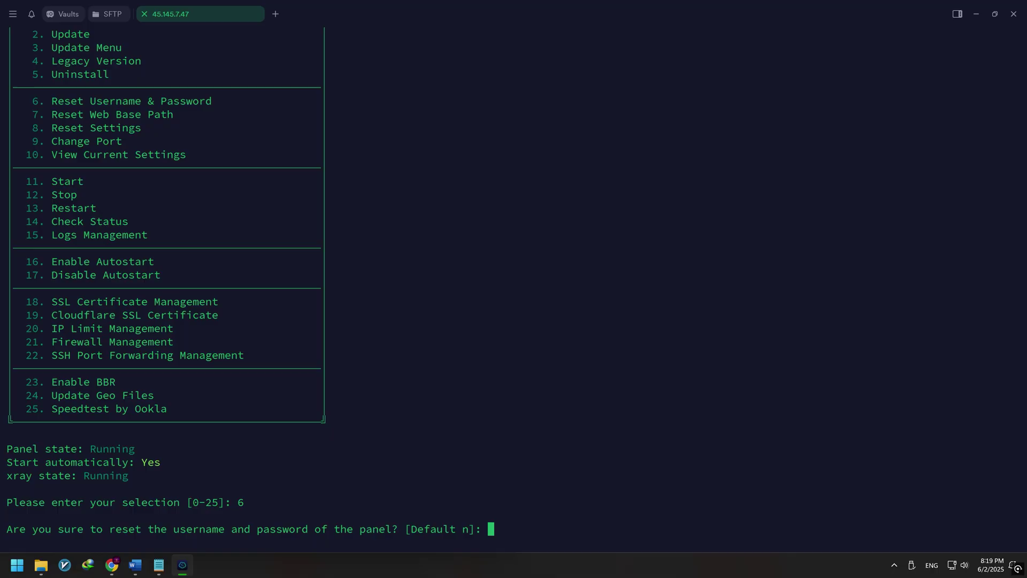
pyautogui.write('y')
pyautogui.press('Return')
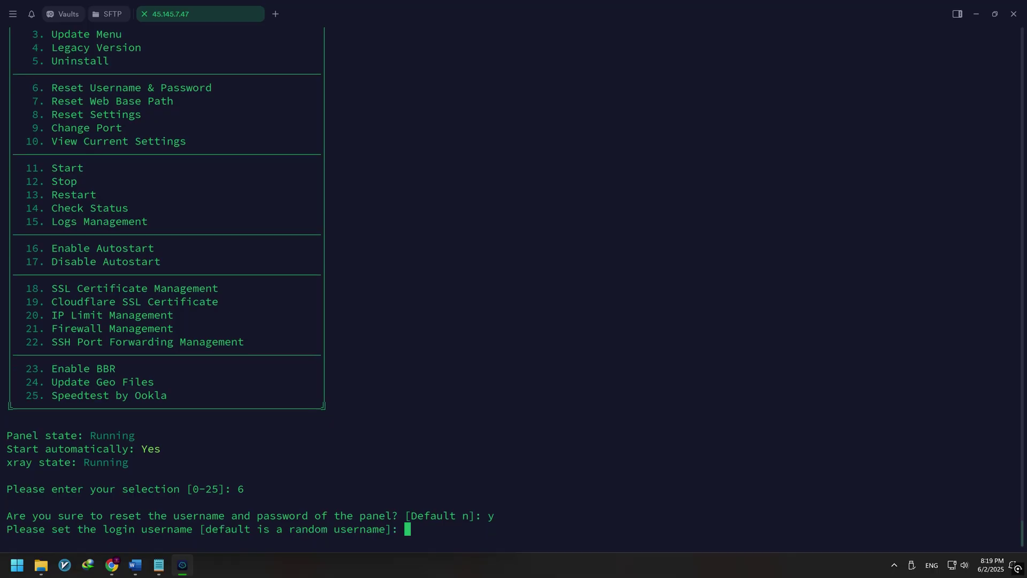
pyautogui.write('bl')
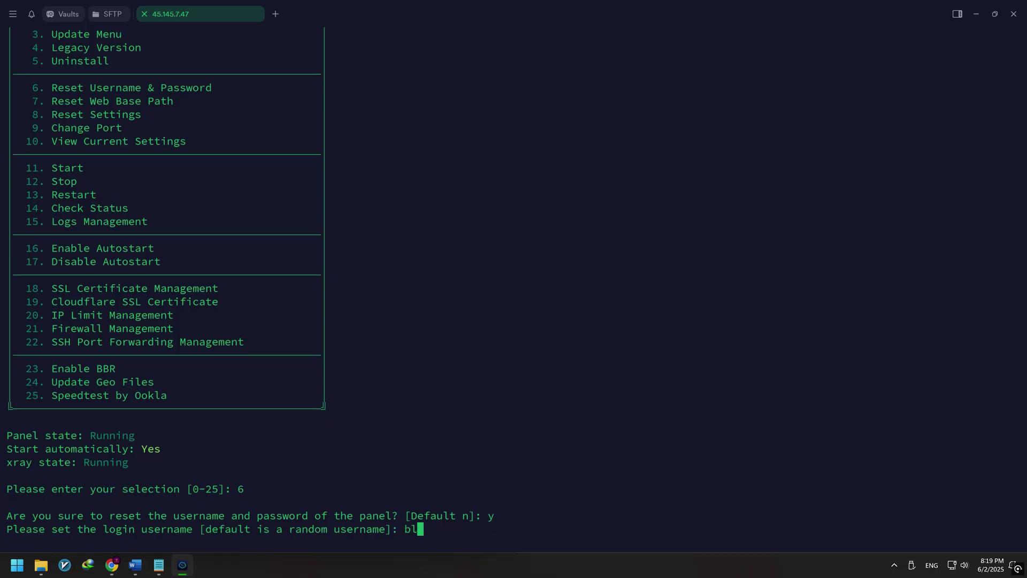
pyautogui.write('uefalcon')
pyautogui.press('Return')
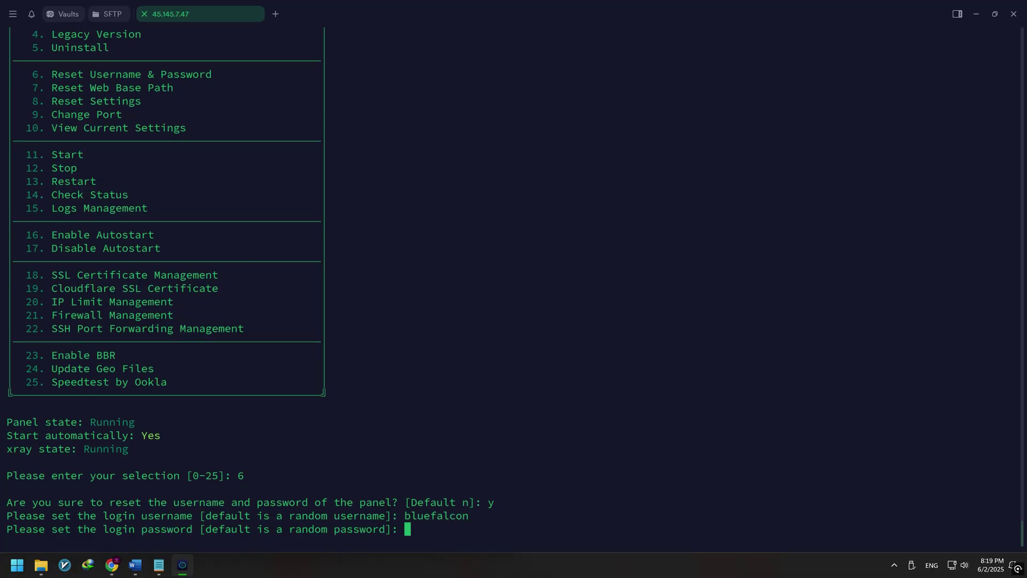
pyautogui.write('1234')
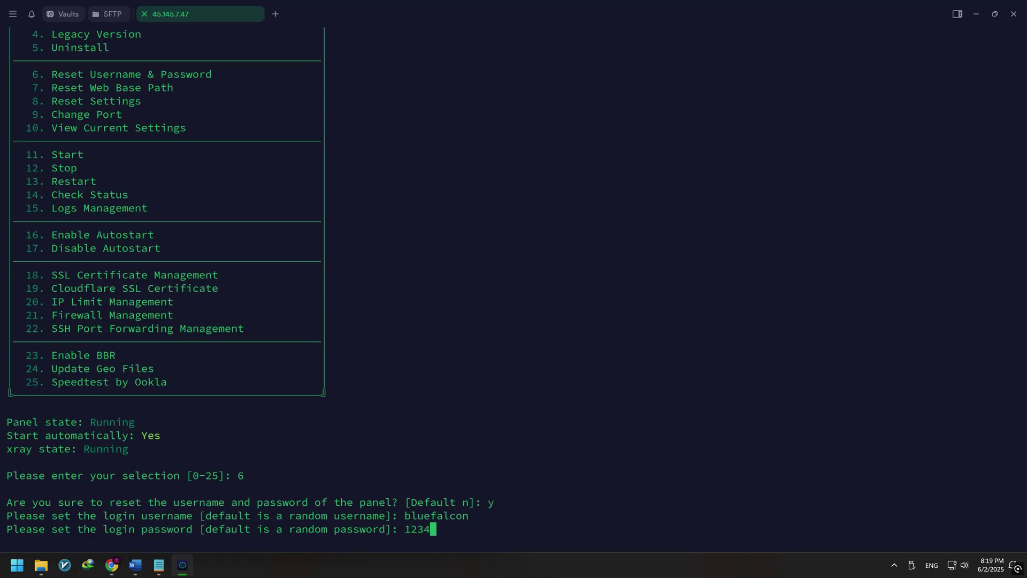
pyautogui.press('Return')
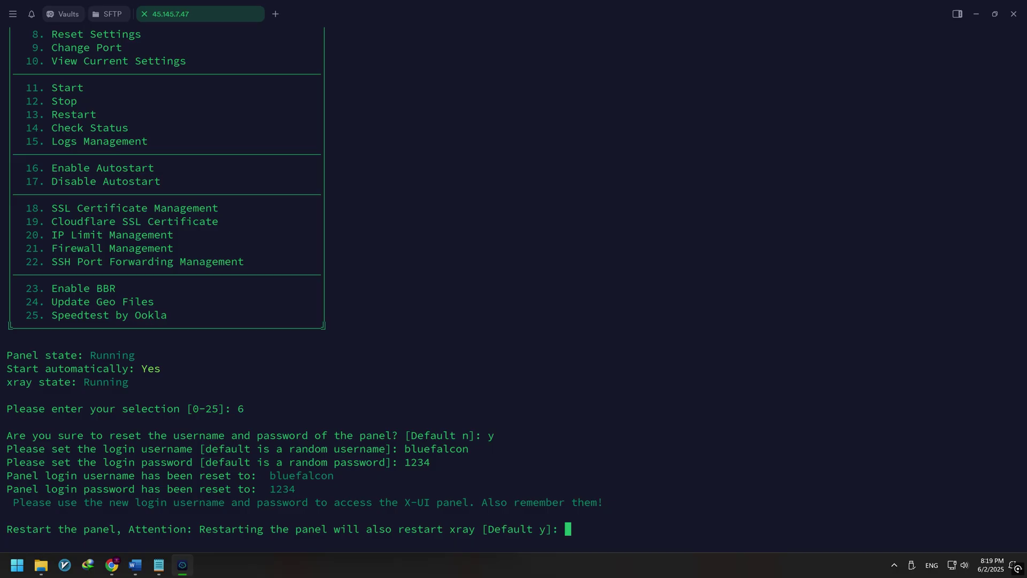
pyautogui.press('Return')
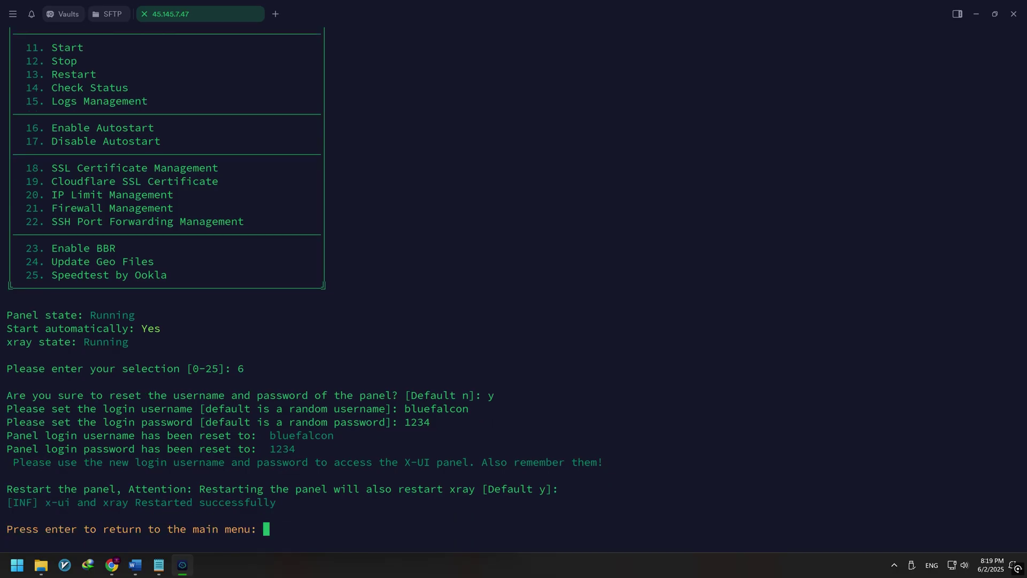
pyautogui.press('Return')
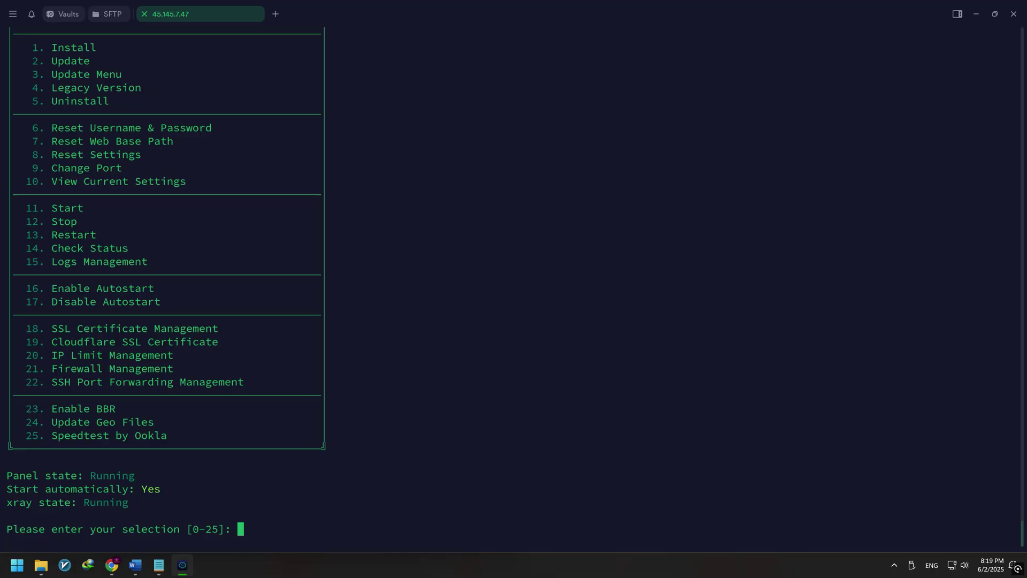
# Step: Show the current panel settings with option 10 and open the panel's access URL in the browser
pyautogui.write('10')
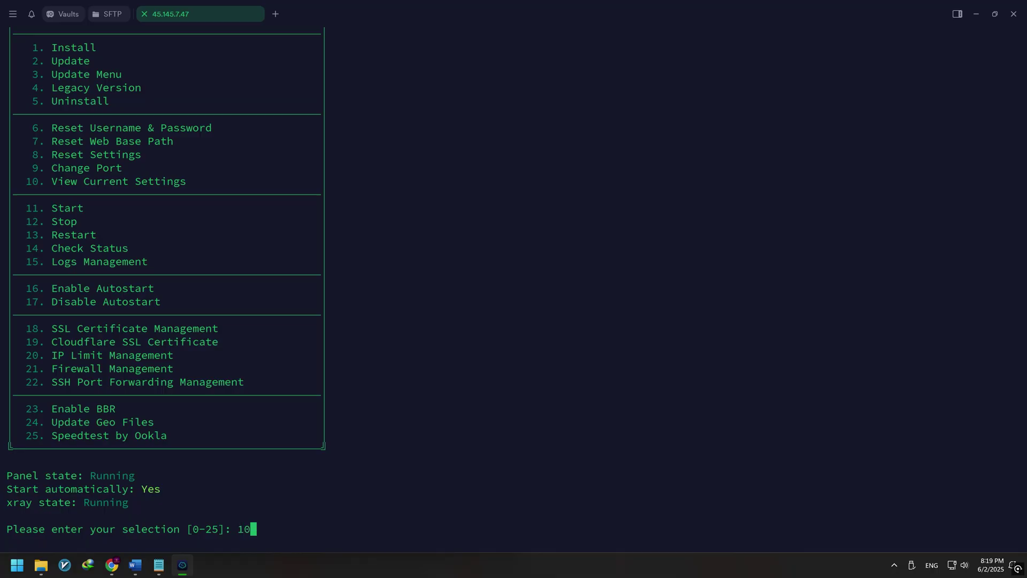
pyautogui.press('Return')
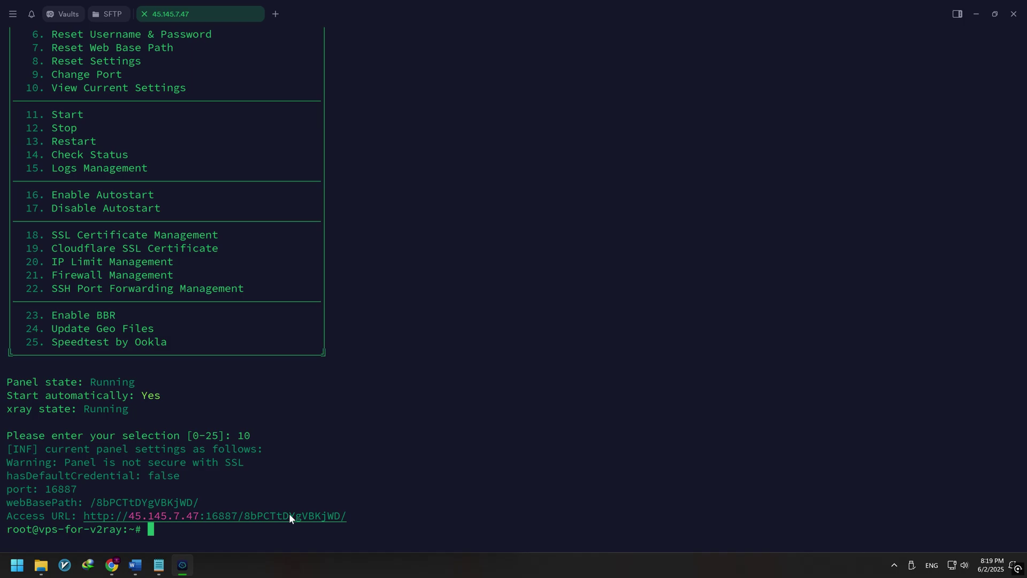
pyautogui.keyDown('ctrl'); pyautogui.click(326, 517); pyautogui.keyUp('ctrl')
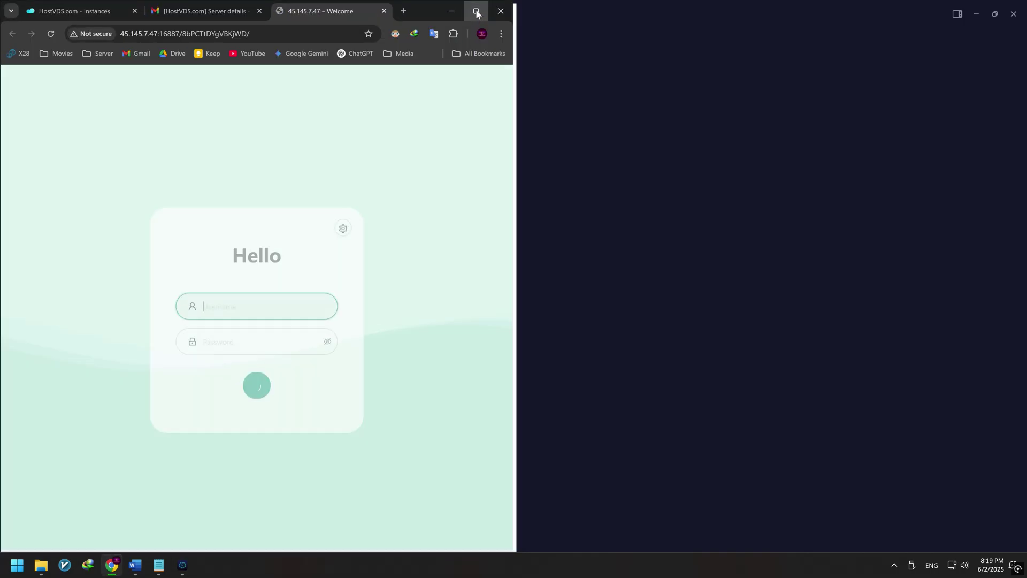
# Step: In a maximized browser, log into the 3x-ui panel as 'bluefalcon' with the new password
pyautogui.click(476, 10)
pyautogui.write('b')
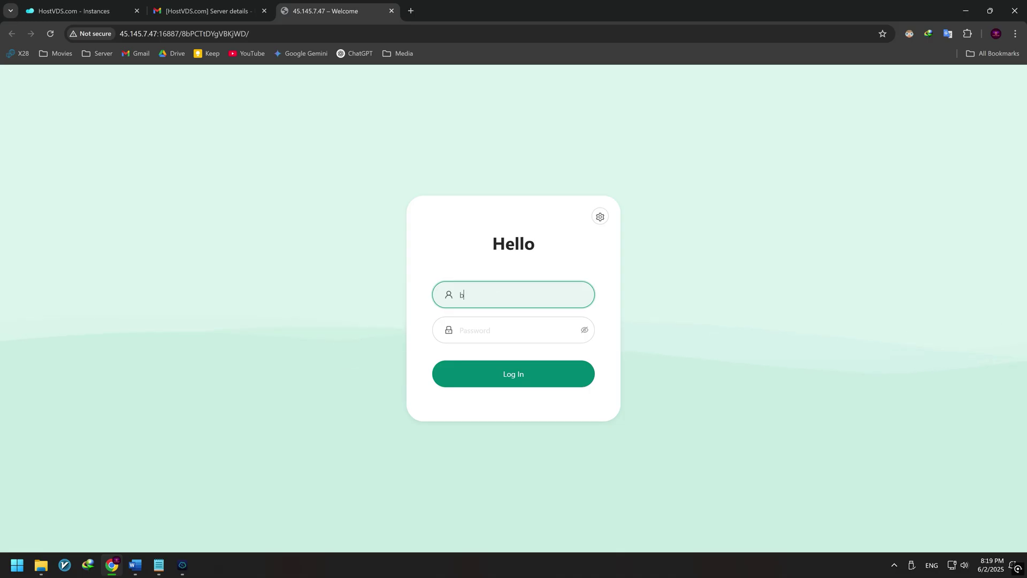
pyautogui.write('luefa')
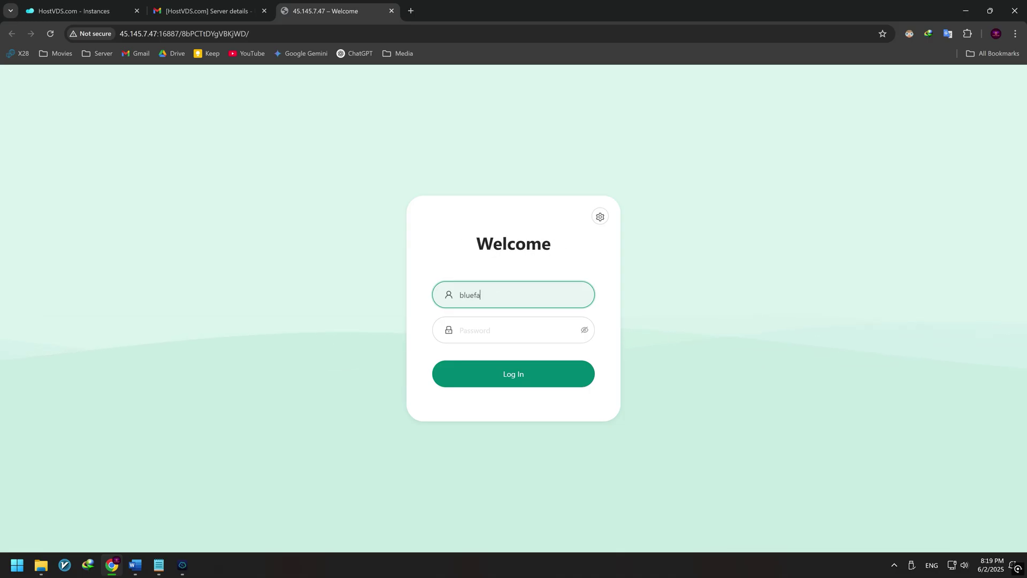
pyautogui.write('lcon')
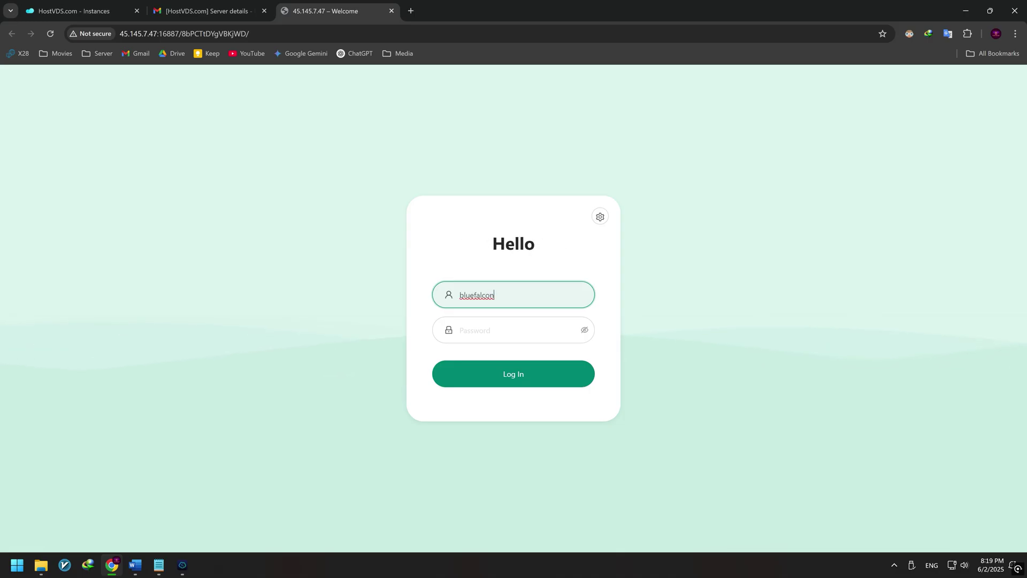
pyautogui.press('Tab')
pyautogui.write('****')
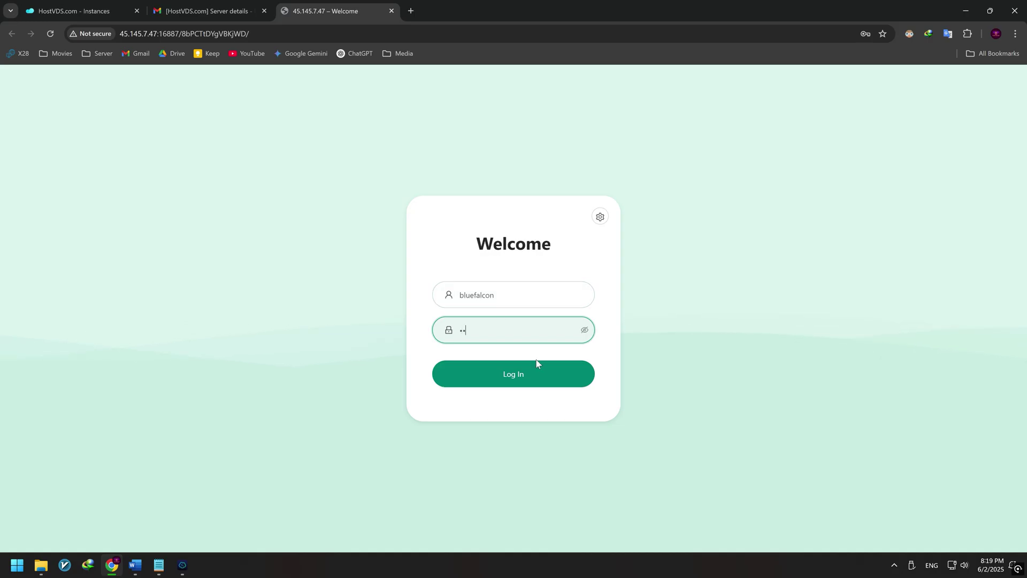
pyautogui.click(584, 330)
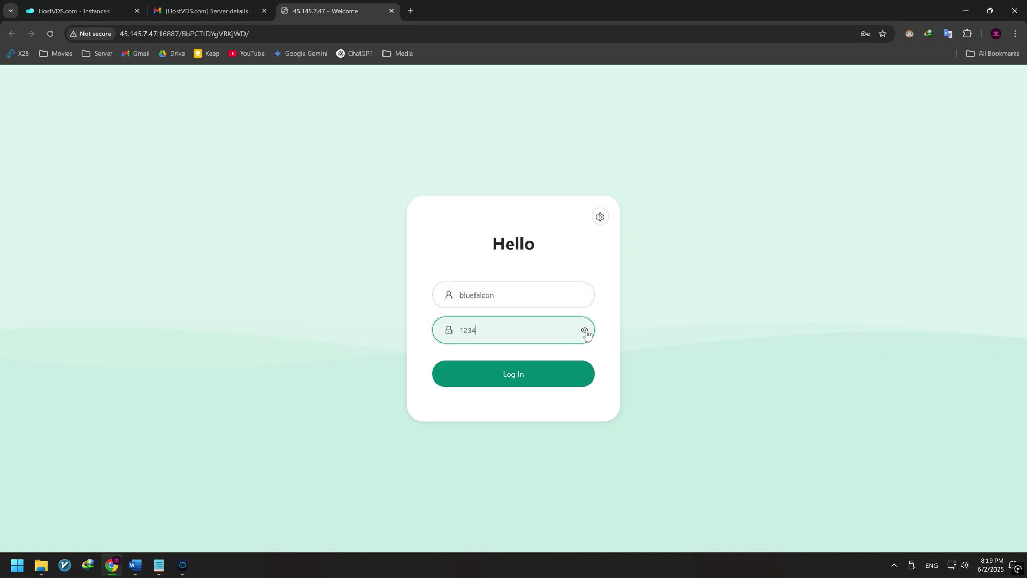
pyautogui.click(546, 368)
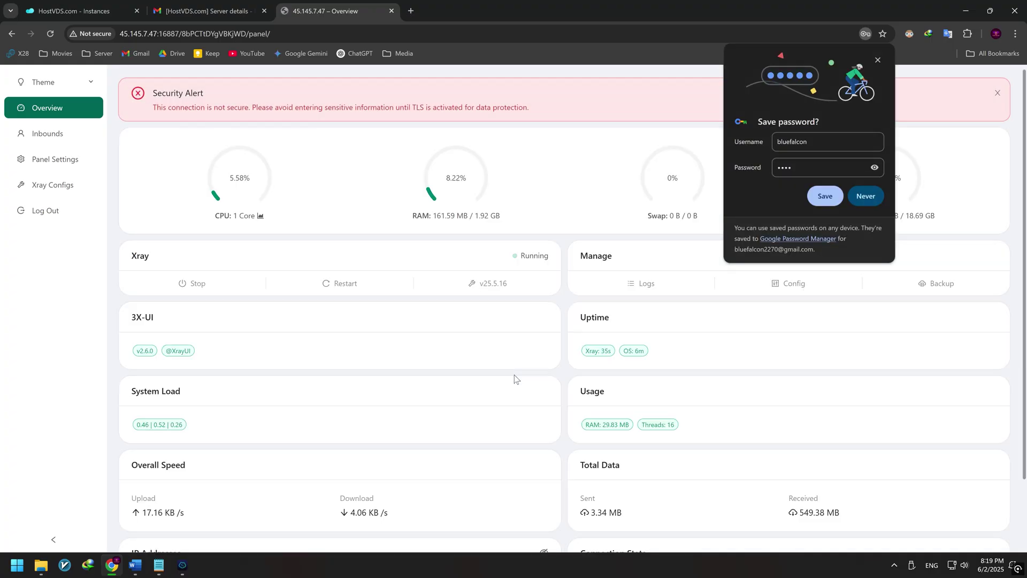
# Step: Add a VLESS inbound with remark 'usa v2ray' on port 52616 and a renamed client email
pyautogui.click(878, 60)
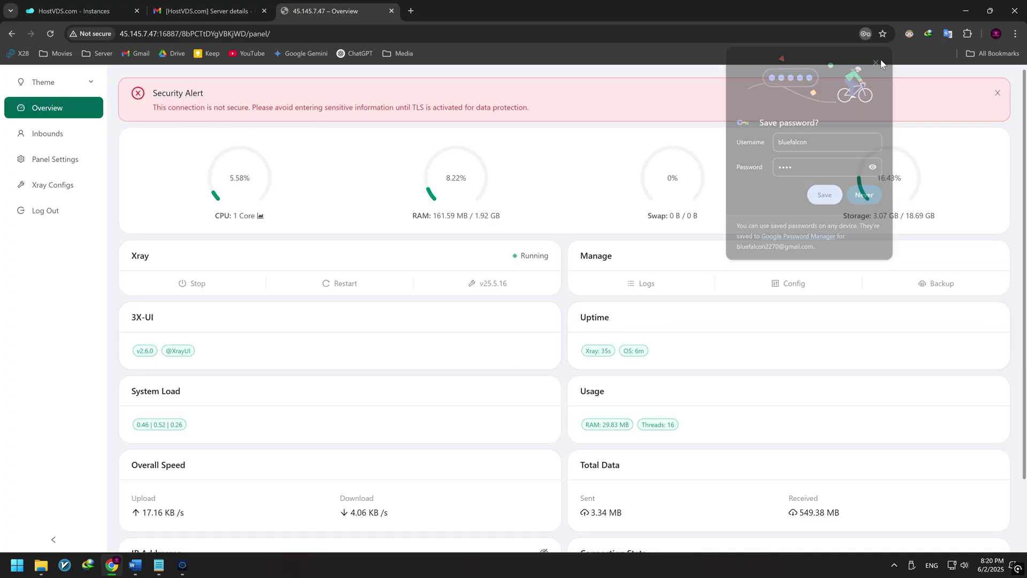
pyautogui.click(73, 140)
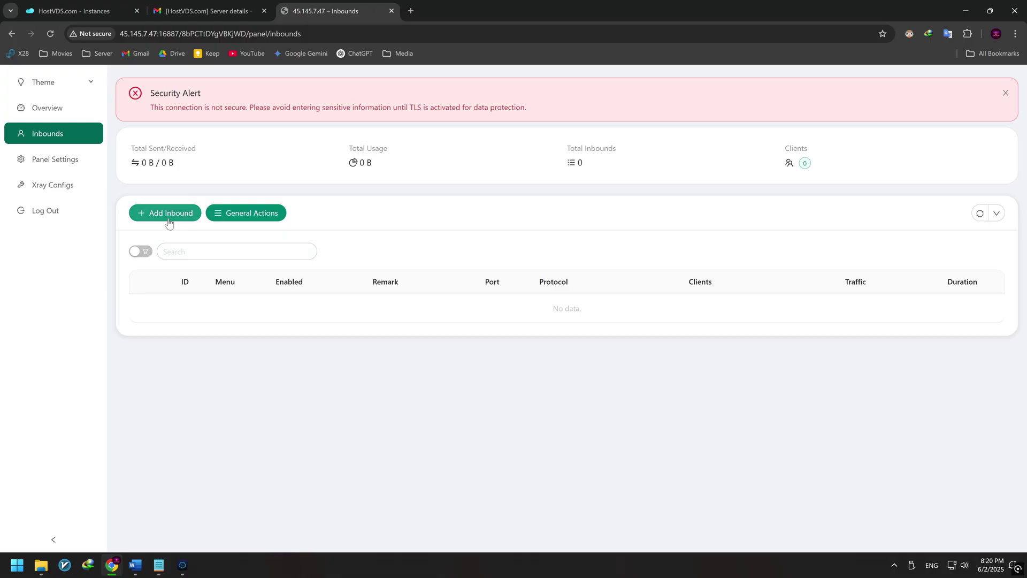
pyautogui.click(168, 217)
pyautogui.write('usa')
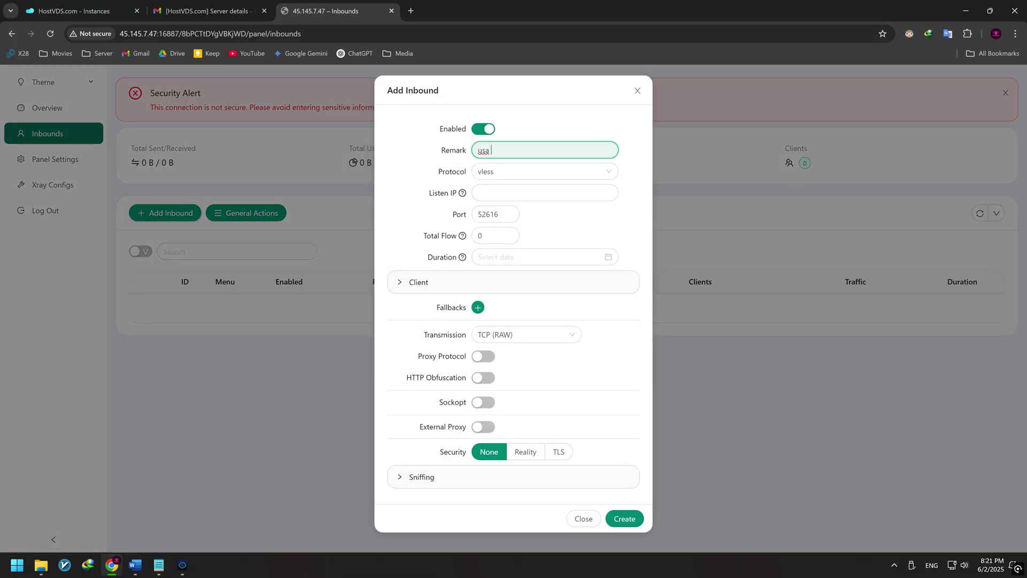
pyautogui.write(' v2ray')
pyautogui.click(396, 286)
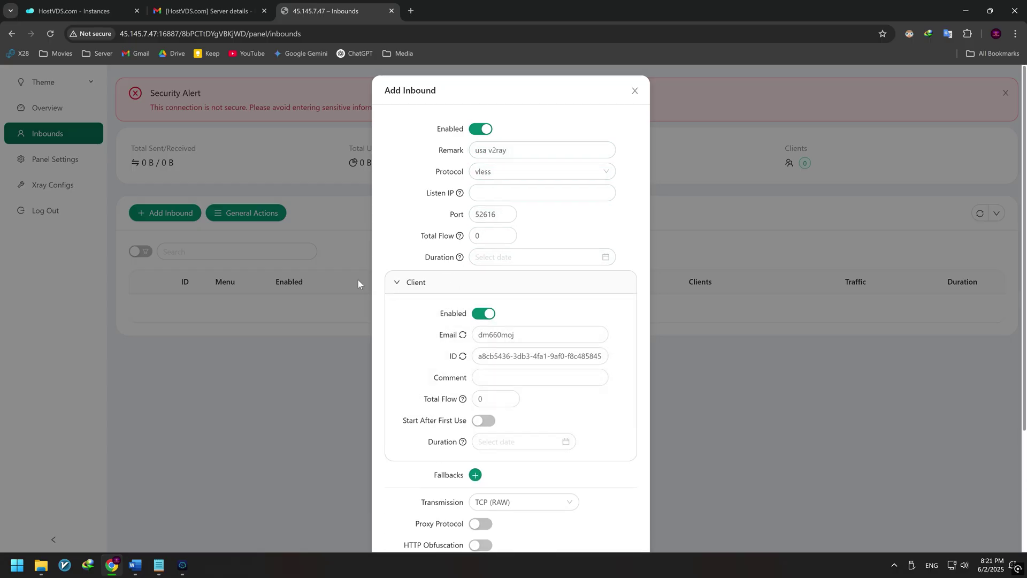
pyautogui.doubleClick(477, 336)
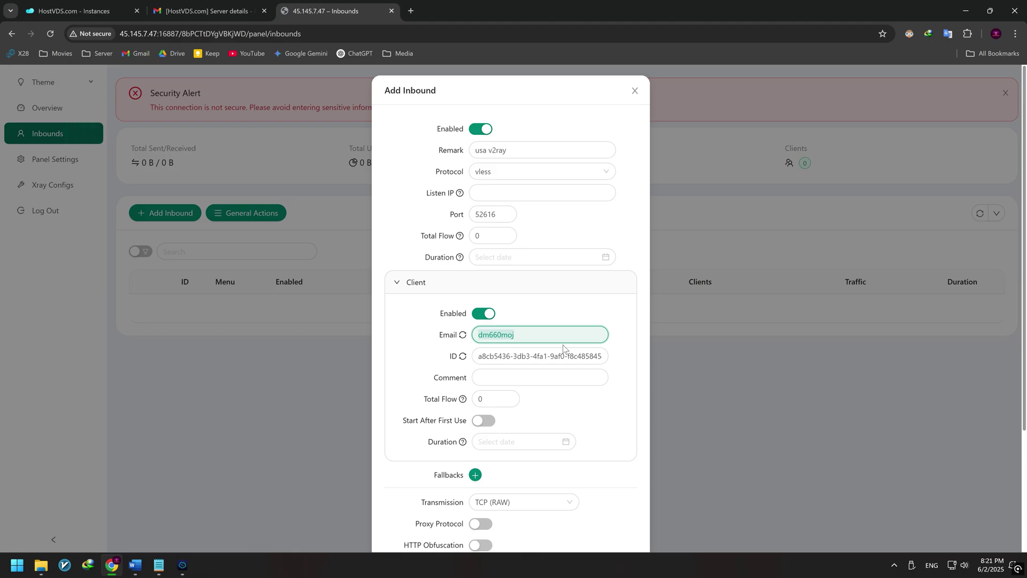
pyautogui.write('sarah')
pyautogui.click(404, 287)
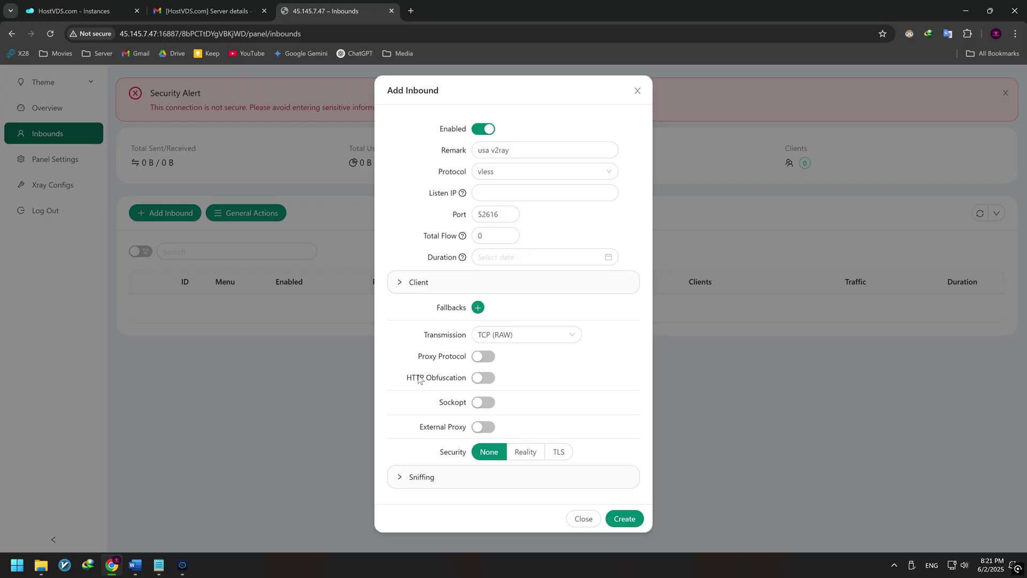
pyautogui.click(629, 520)
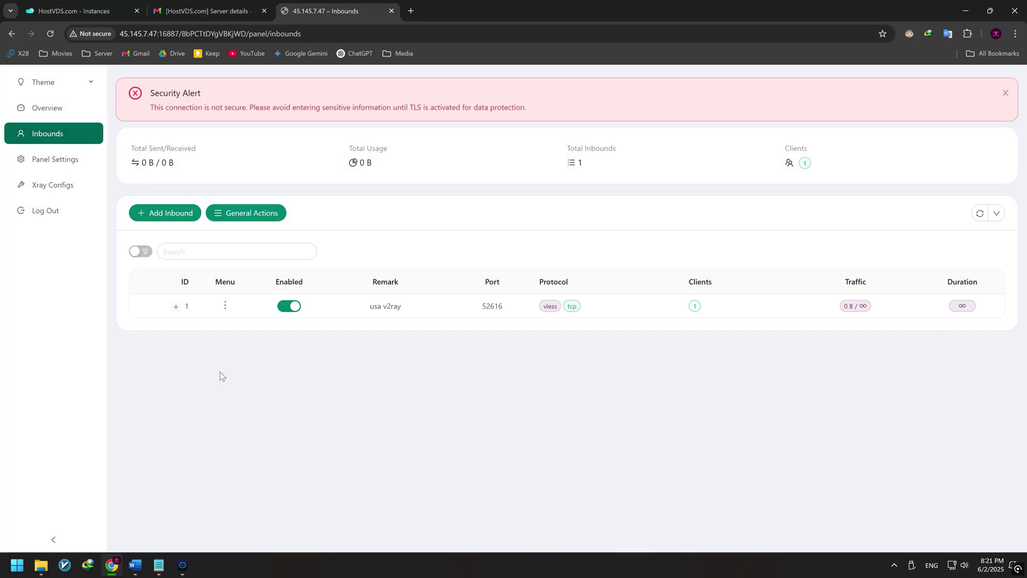
# Step: Add a second client with a custom email to the usa v2ray inbound
pyautogui.click(176, 307)
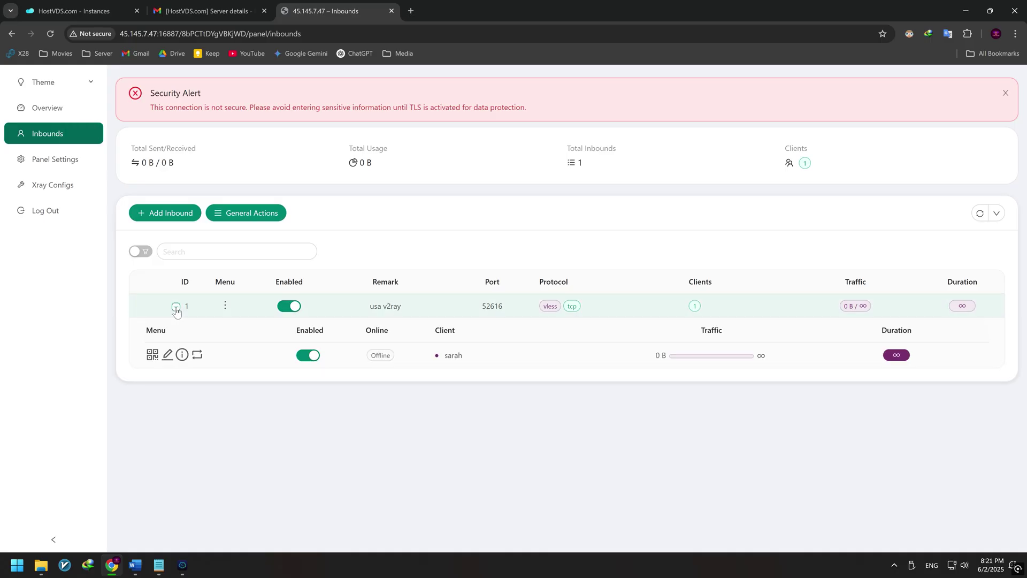
pyautogui.click(226, 307)
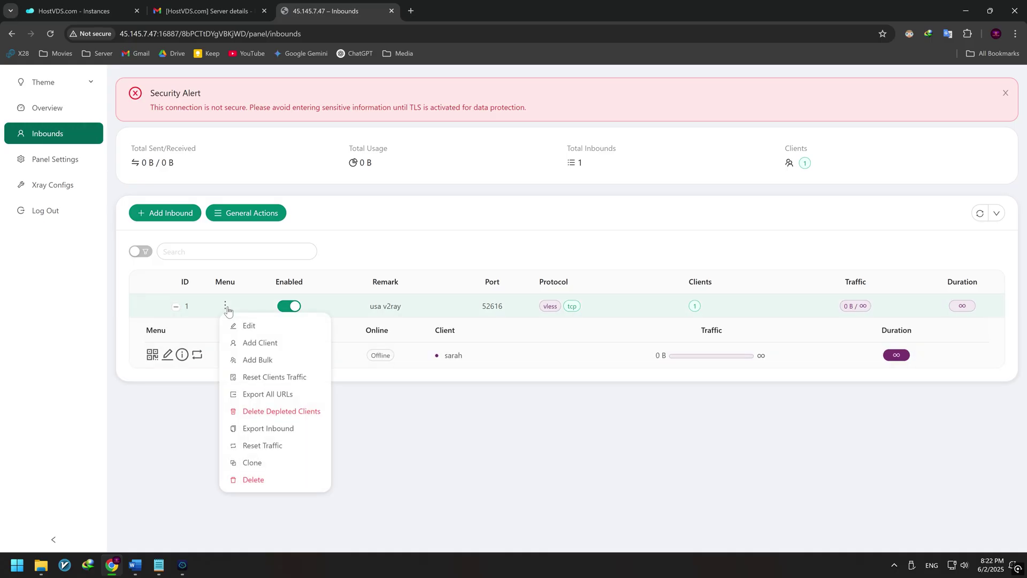
pyautogui.click(261, 343)
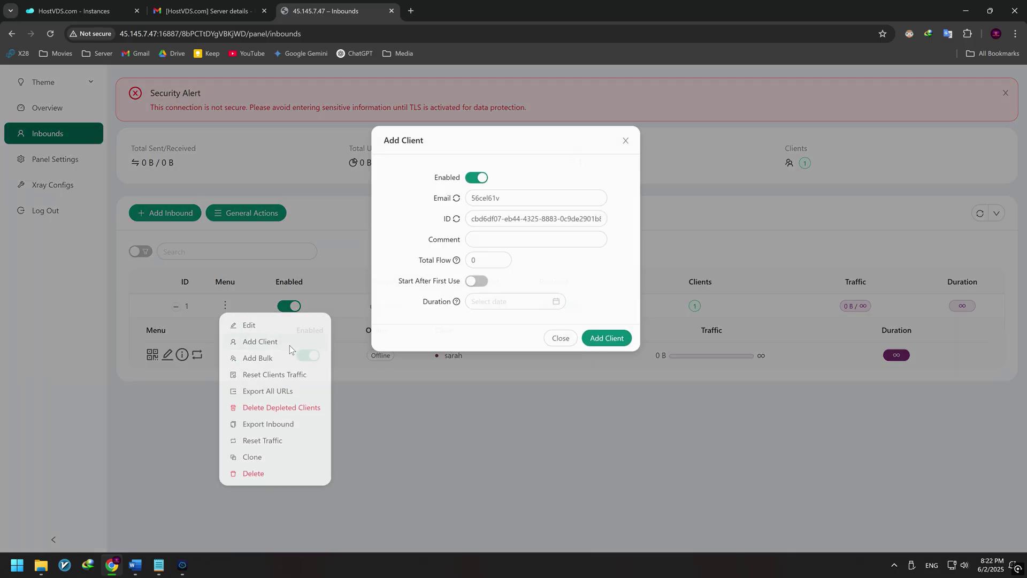
pyautogui.click(505, 193)
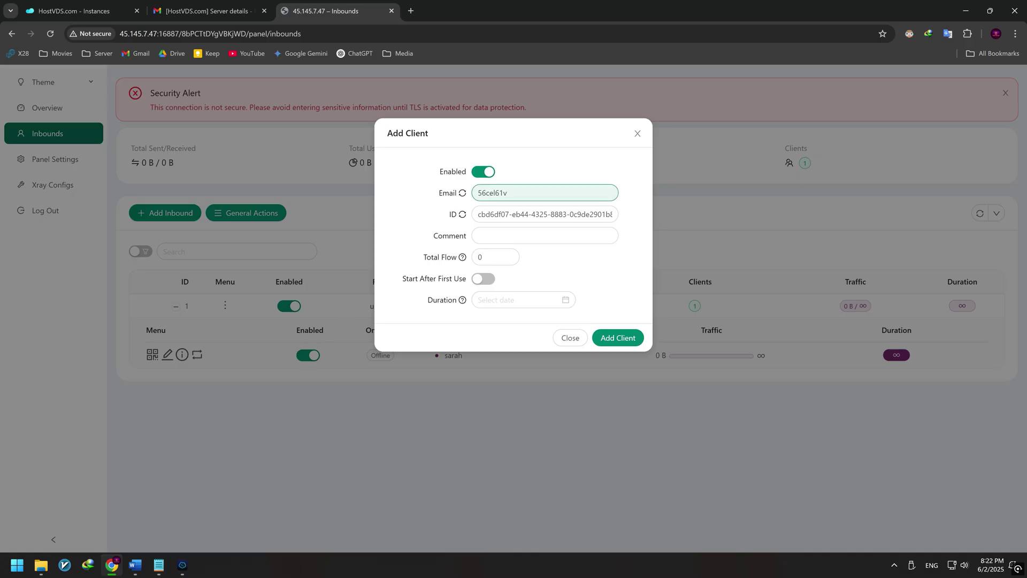
pyautogui.doubleClick(504, 193)
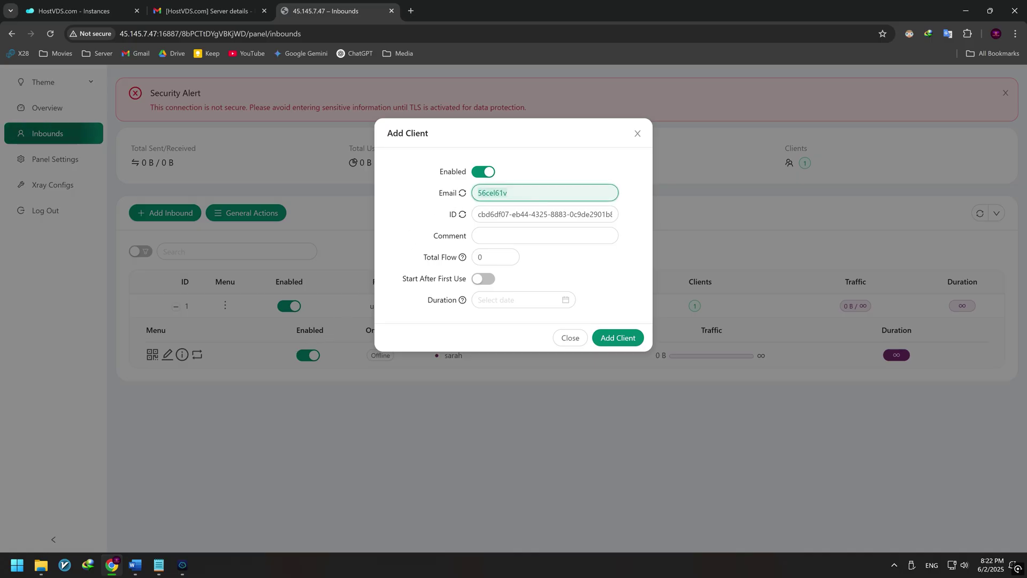
pyautogui.write('aria')
pyautogui.click(620, 335)
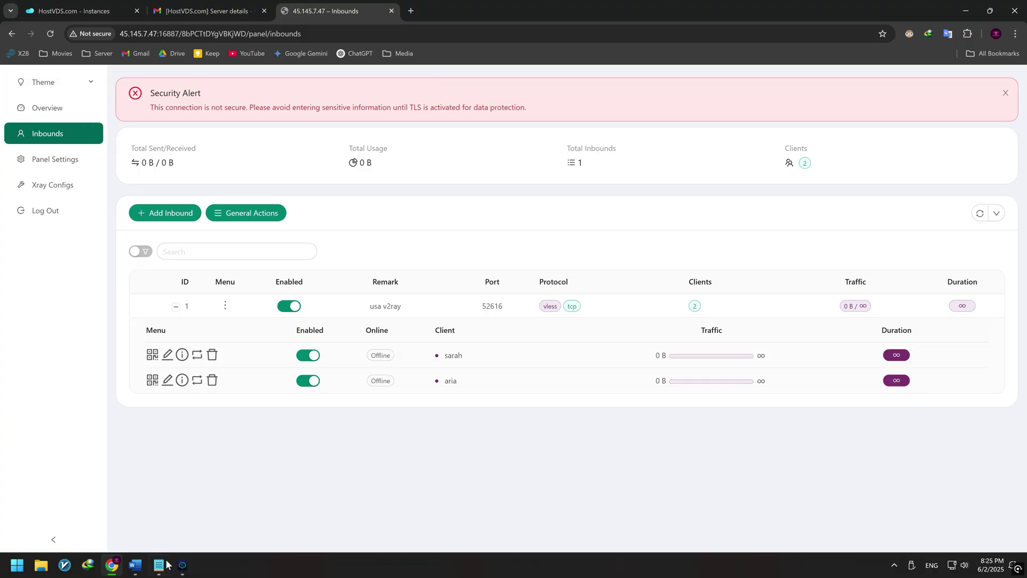
# Step: Copy the github.com/2dust/v2rayN/releases link from the notes and start a new browser tab
pyautogui.click(159, 565)
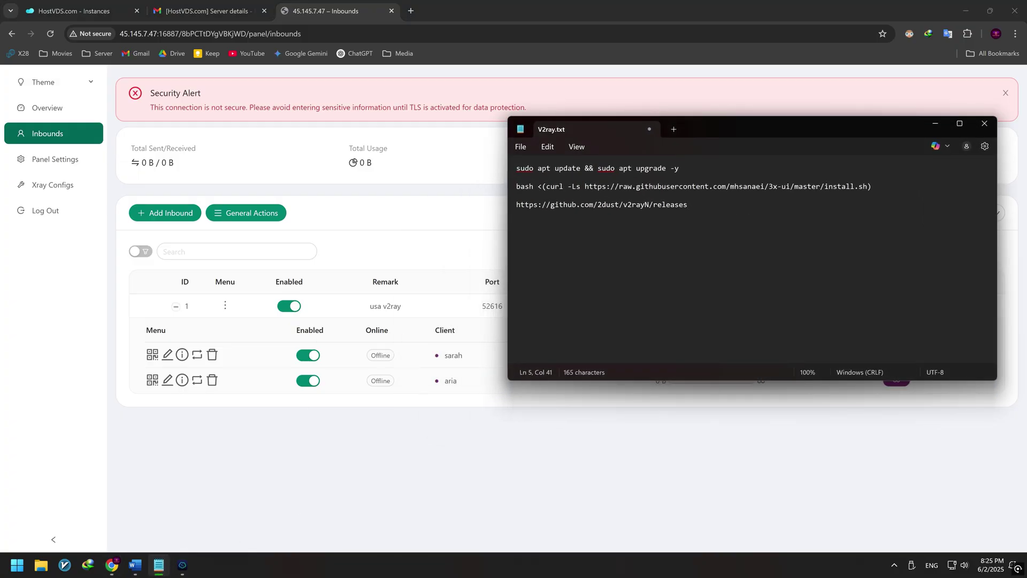
pyautogui.moveTo(686, 205); pyautogui.dragTo(516, 207)
pyautogui.hotkey('ctrl', 'c')
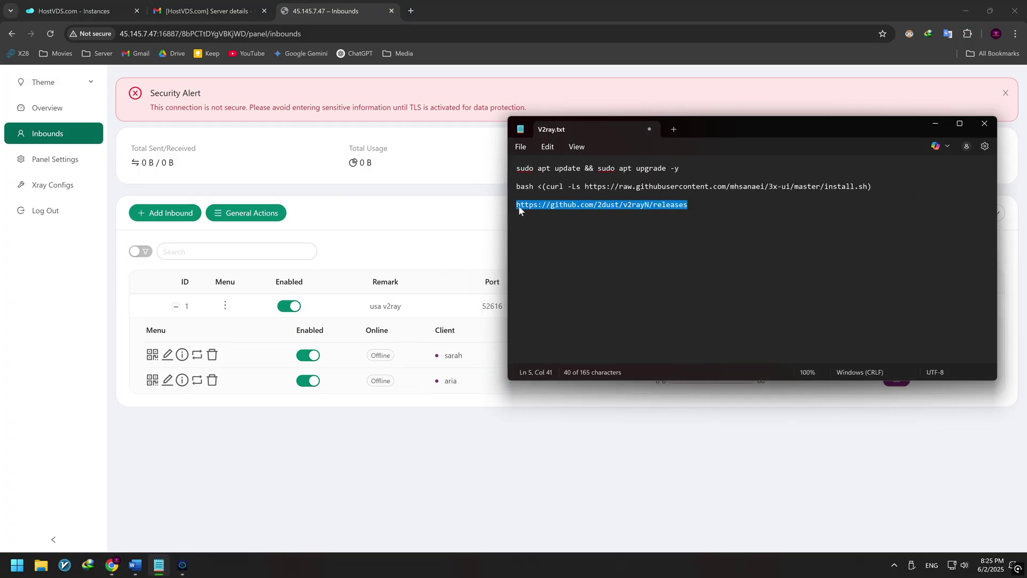
pyautogui.click(925, 120)
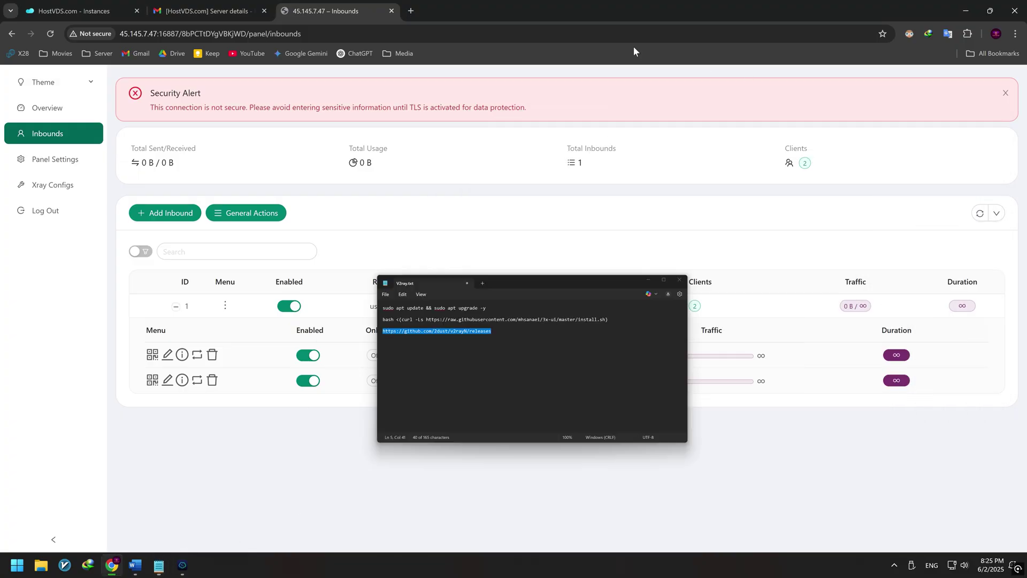
pyautogui.click(411, 11)
# Step: Load the v2rayN releases page and download v2rayN-windows-64-SelfContained.zip from all 17 assets
pyautogui.hotkey('ctrl', 'v')
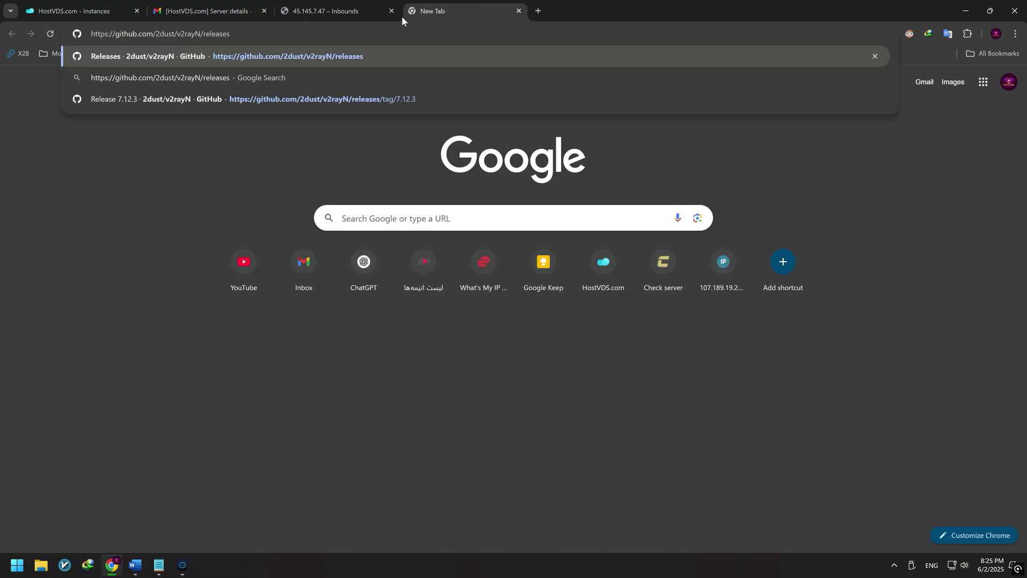
pyautogui.press('Return')
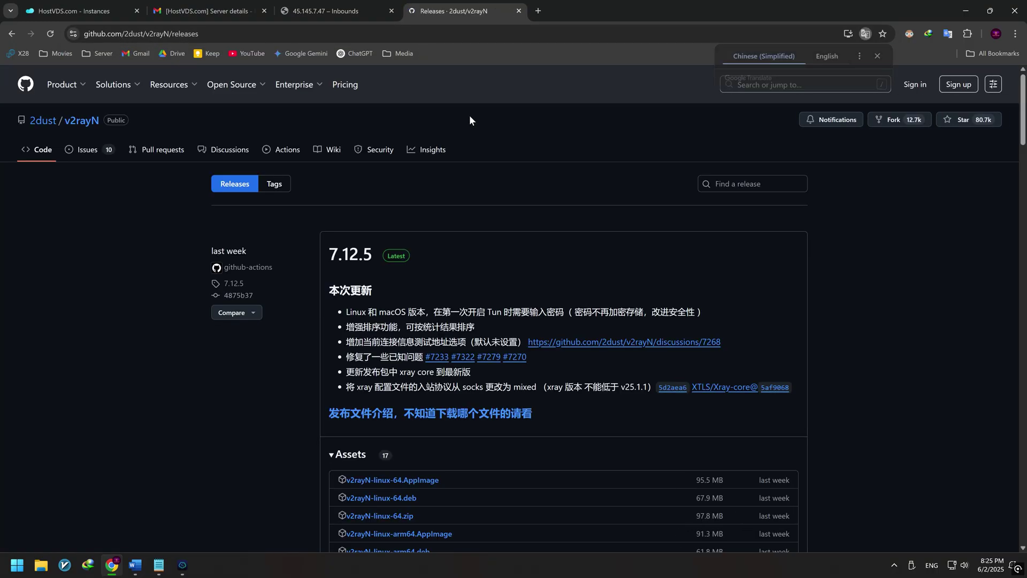
pyautogui.scroll(-2, 870, 277)
pyautogui.scroll(-2, 871, 277)
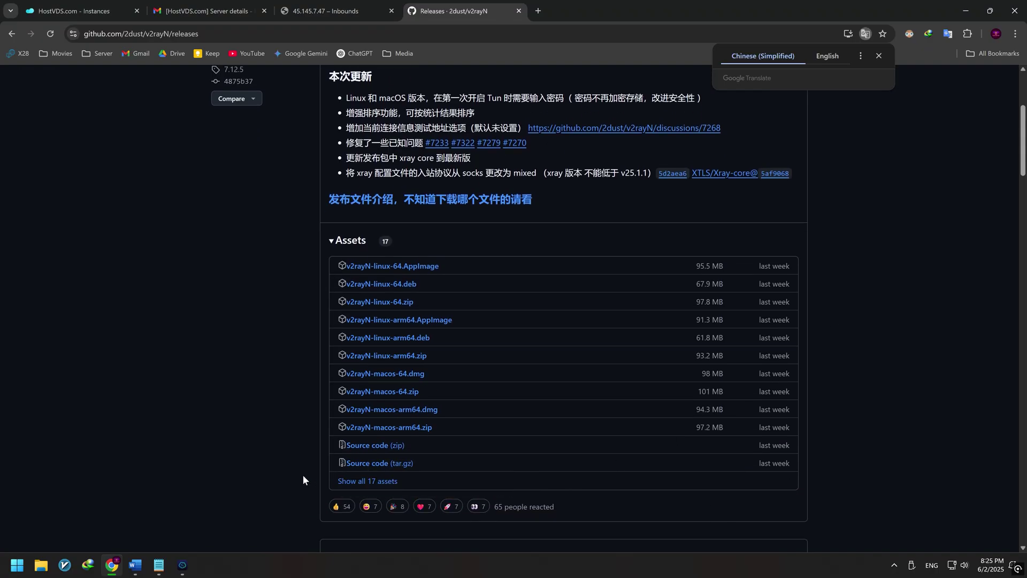
pyautogui.click(365, 481)
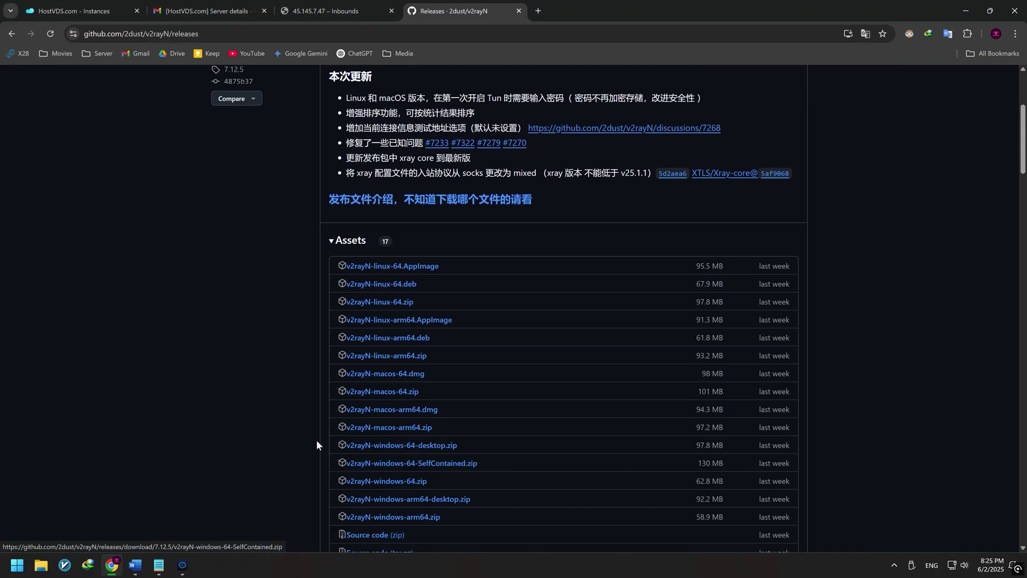
pyautogui.scroll(-2, 285, 418)
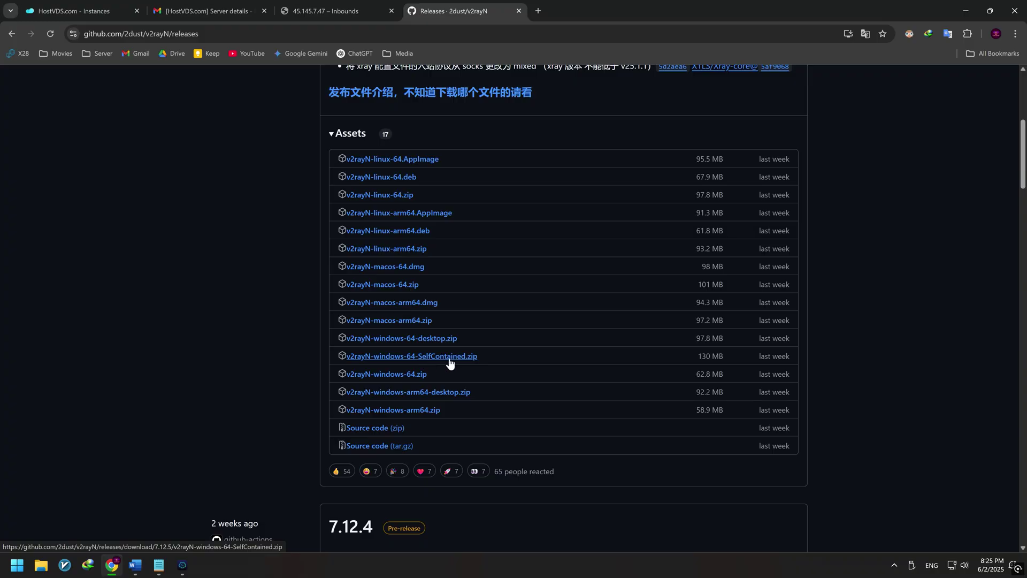
pyautogui.click(451, 362)
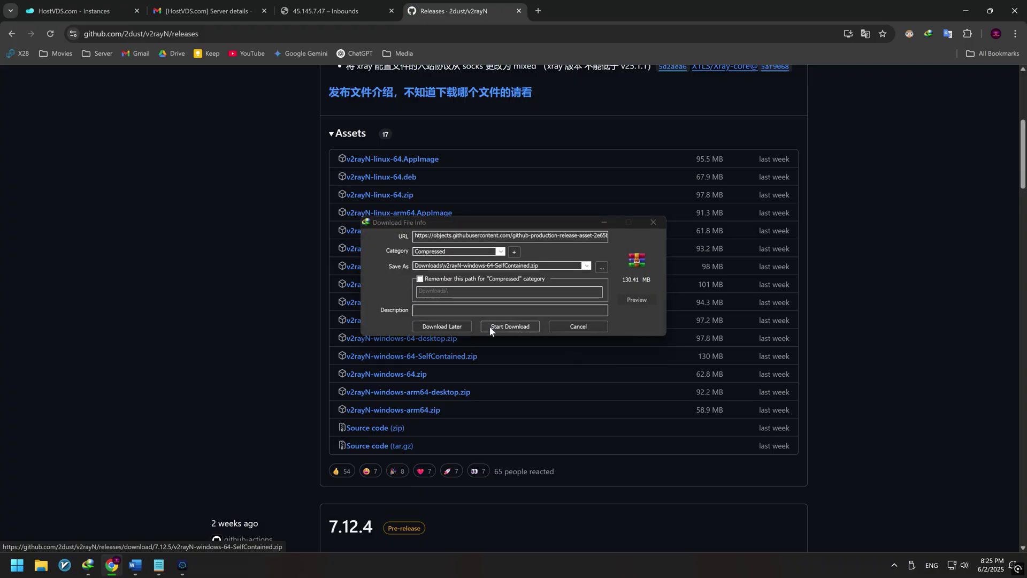
pyautogui.click(496, 325)
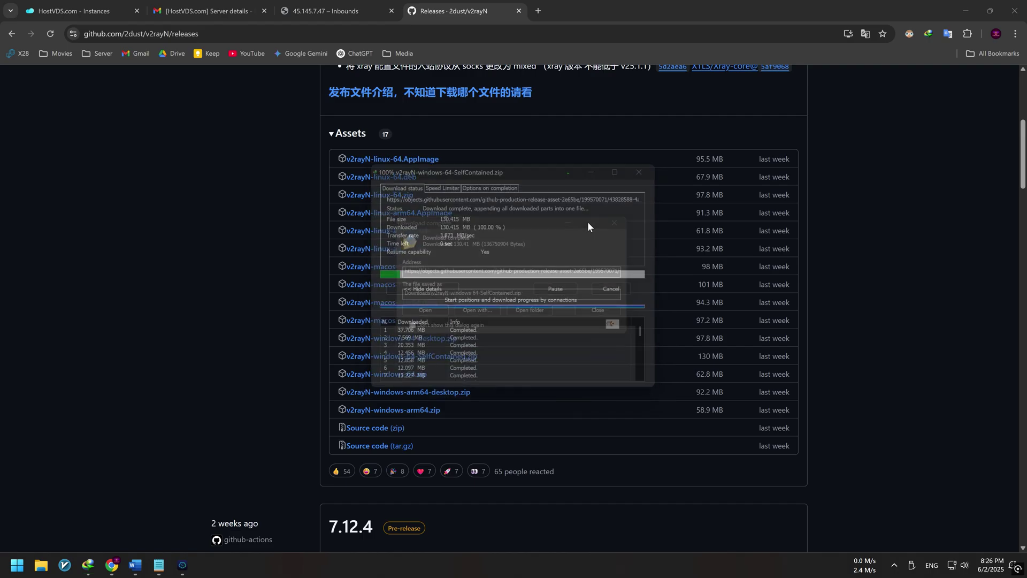
pyautogui.click(519, 313)
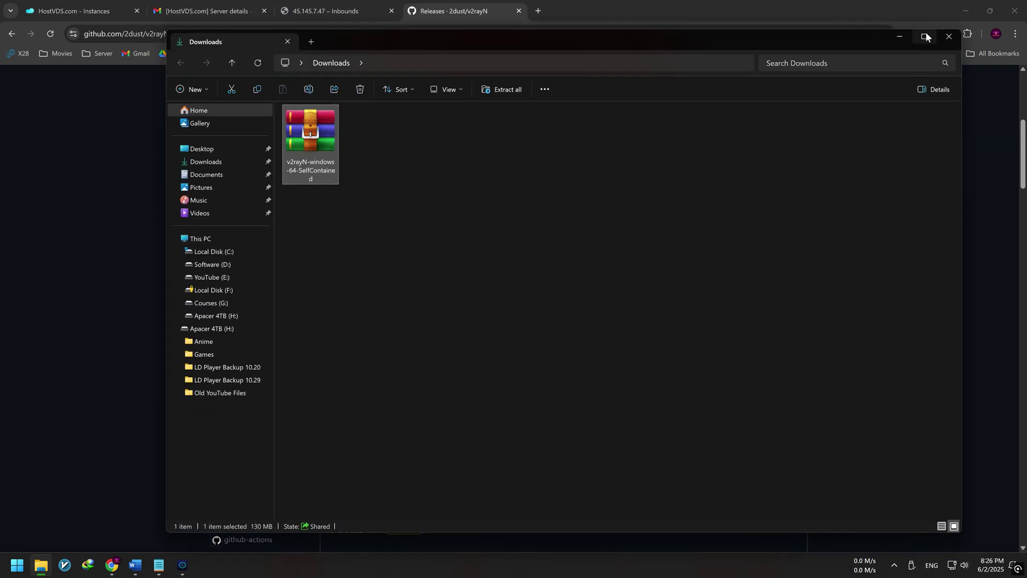
# Step: Extract the v2rayN zip in Downloads using WinRAR Extract Here
pyautogui.click(926, 36)
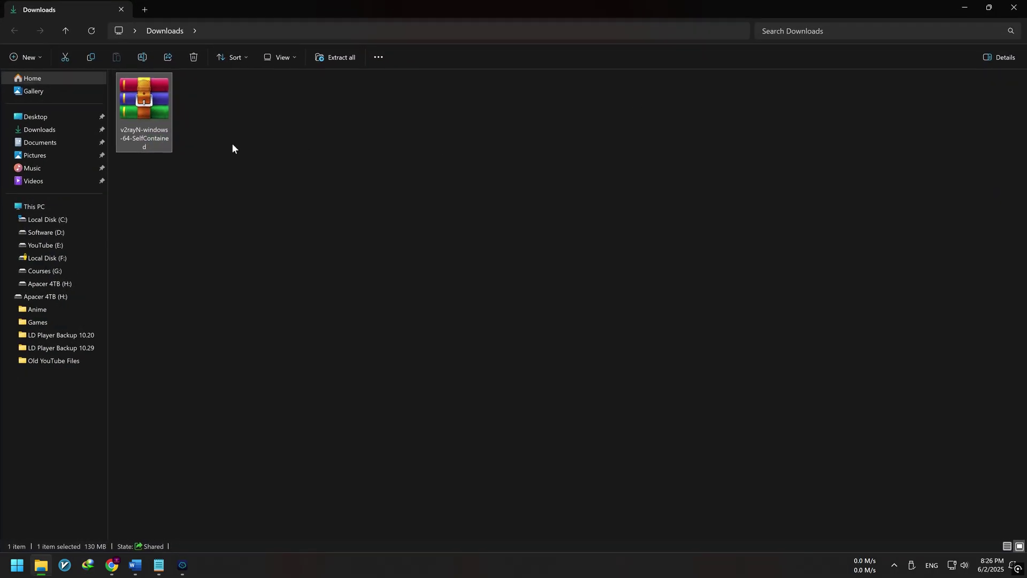
pyautogui.rightClick(156, 113)
pyautogui.moveTo(278, 126)
pyautogui.click(354, 166)
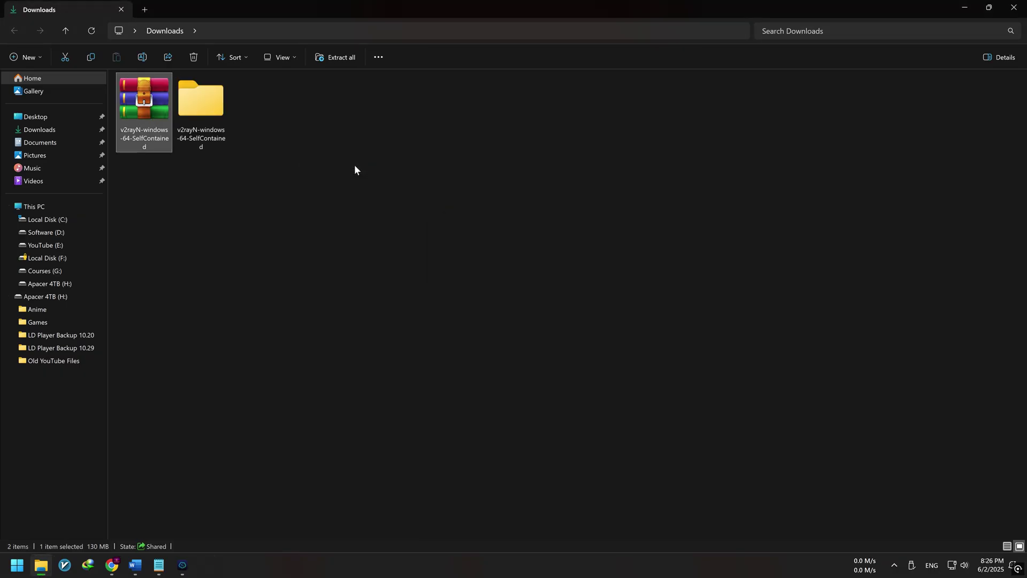
pyautogui.doubleClick(205, 134)
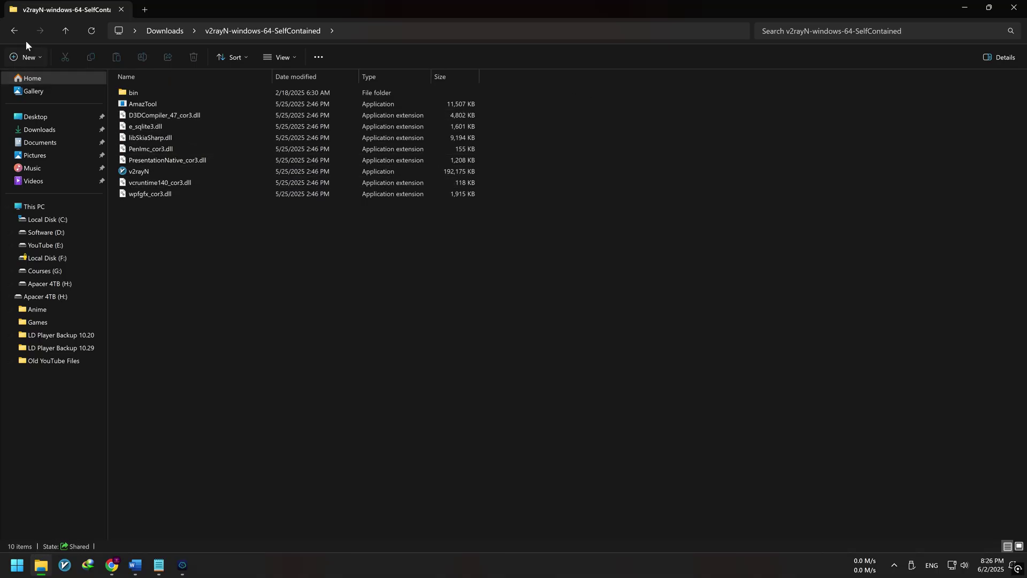
pyautogui.click(14, 31)
# Step: Move the v2rayN-windows-64-SelfContained folder to Local Disk (C:) and select the v2rayN application inside it
pyautogui.rightClick(145, 122)
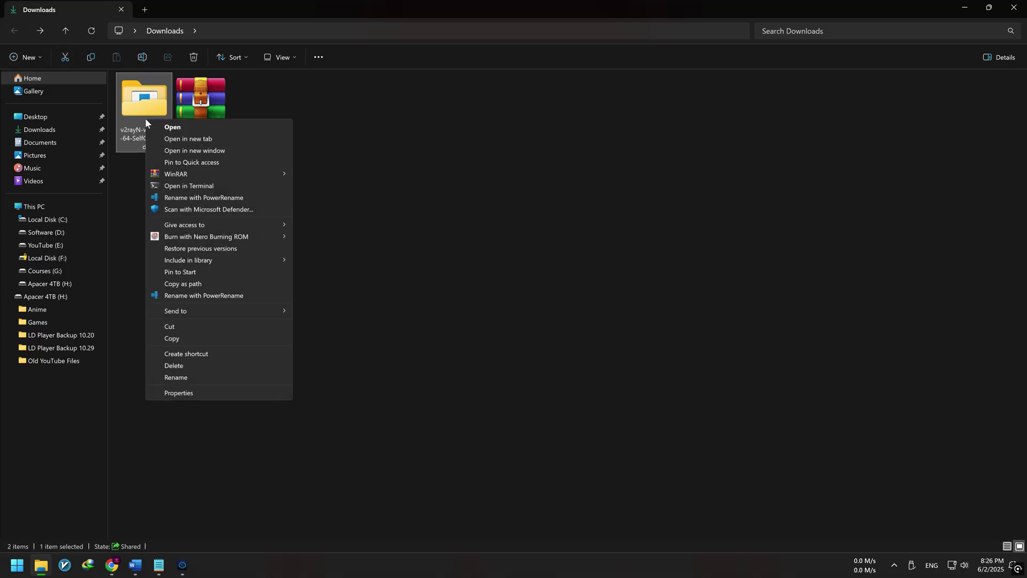
pyautogui.click(175, 326)
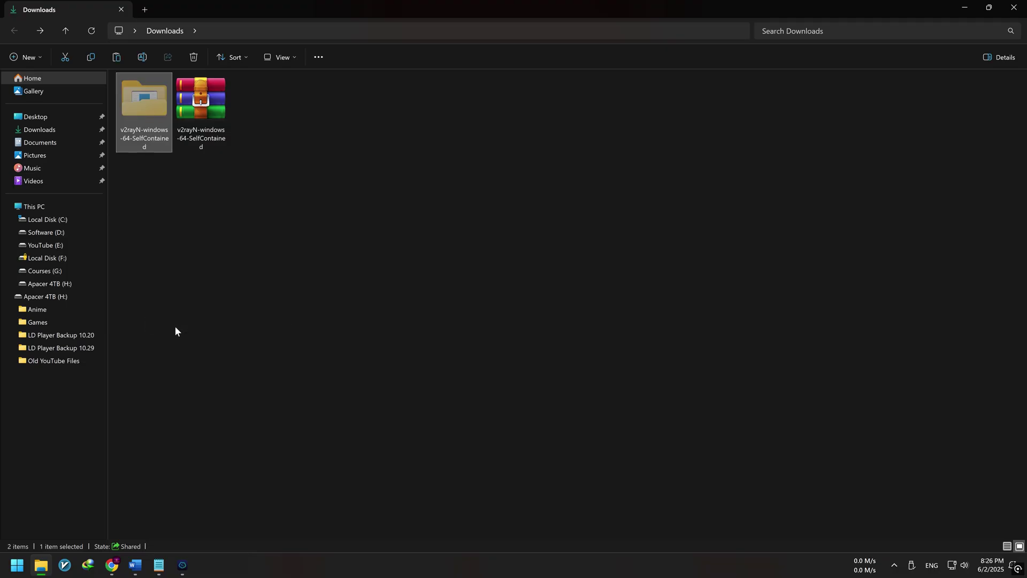
pyautogui.click(43, 207)
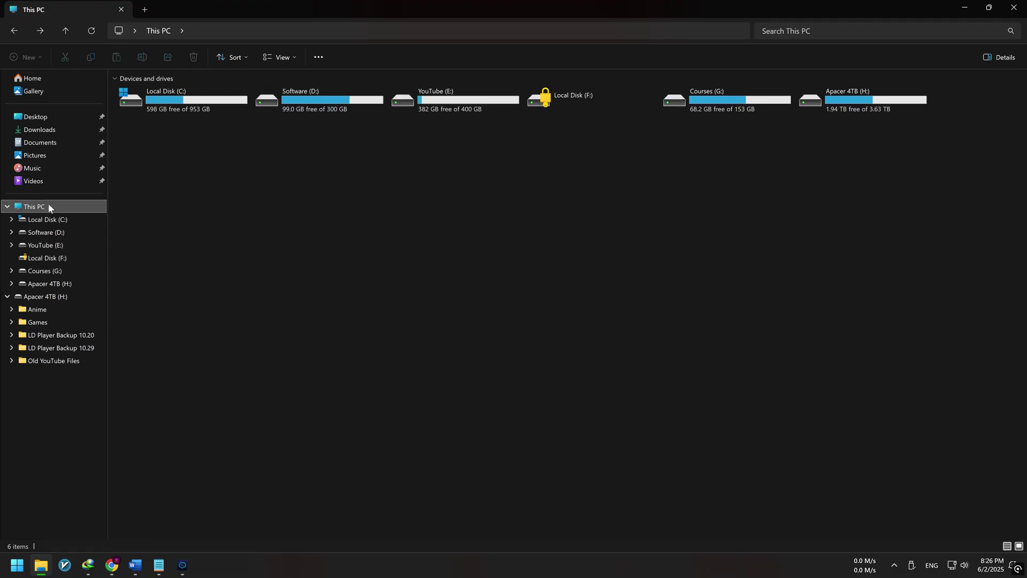
pyautogui.doubleClick(179, 105)
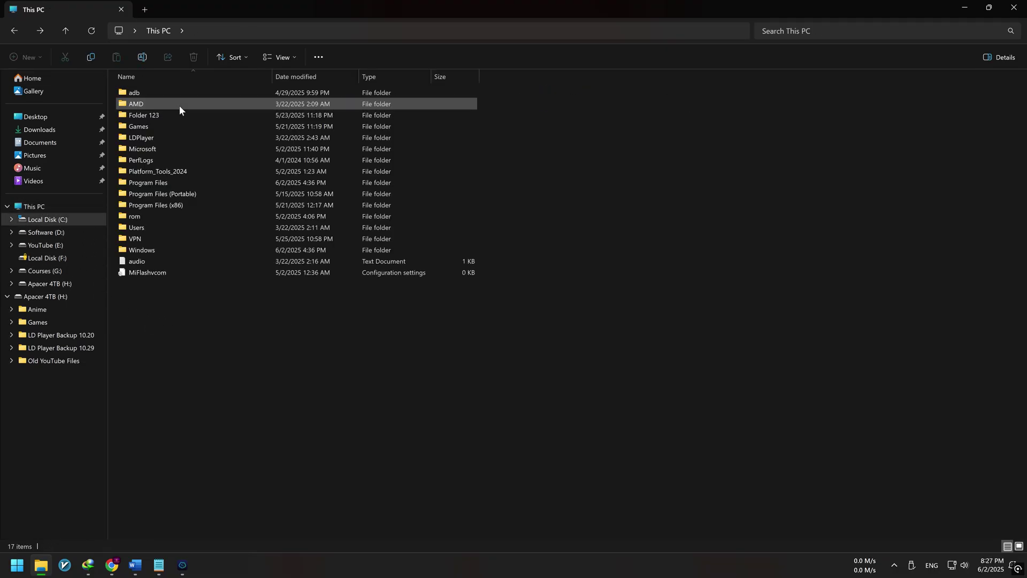
pyautogui.rightClick(194, 316)
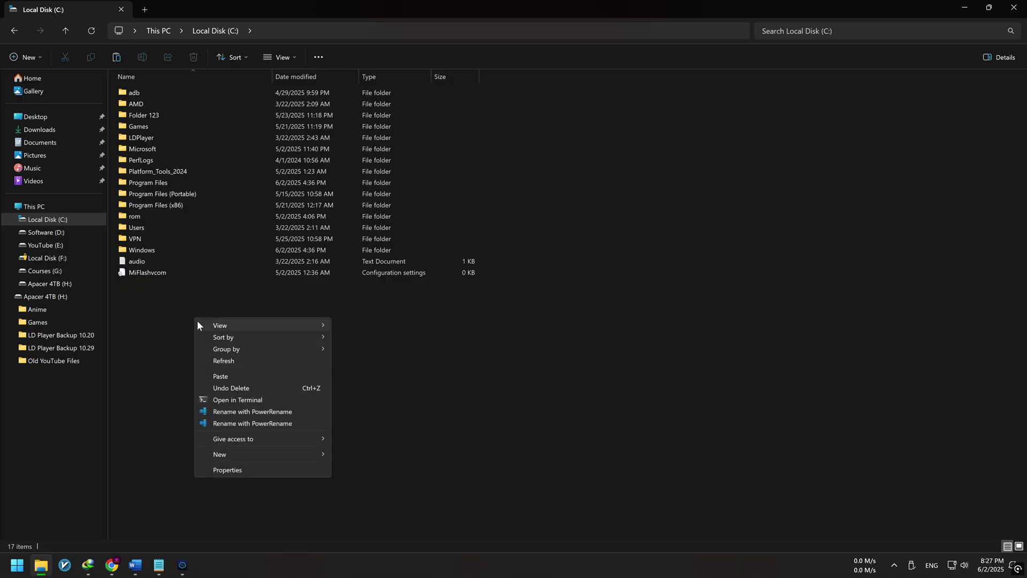
pyautogui.click(229, 375)
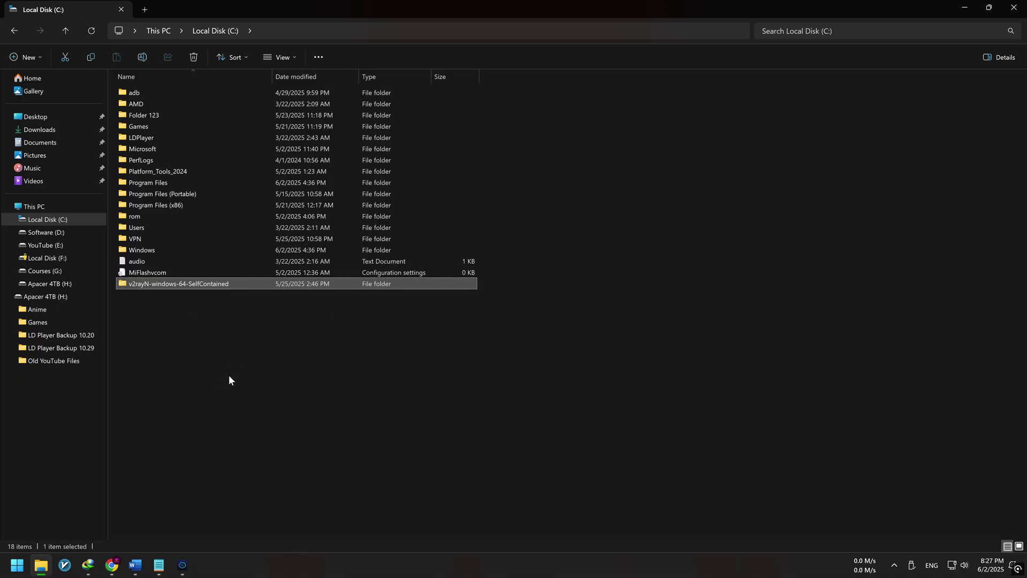
pyautogui.doubleClick(148, 282)
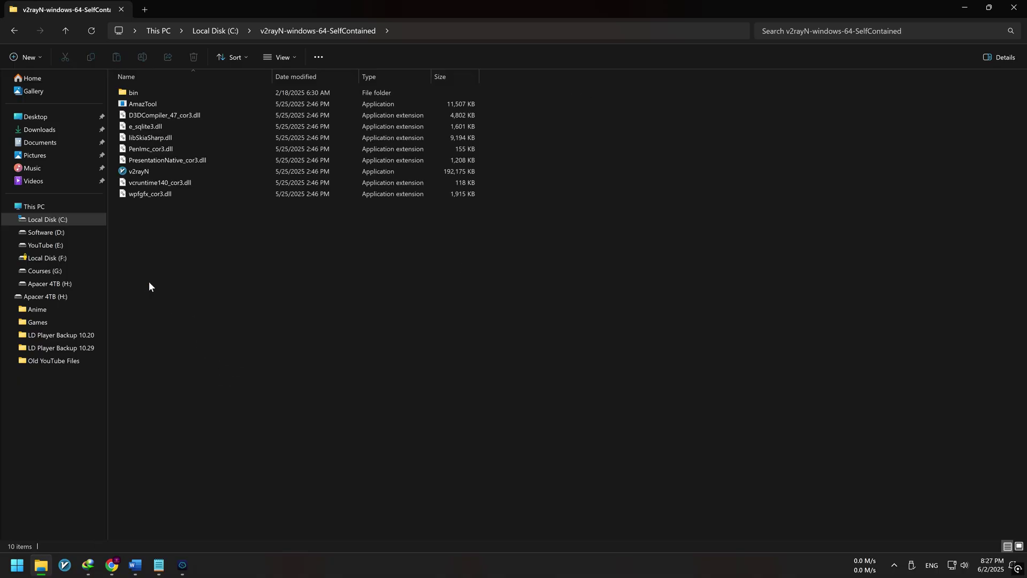
pyautogui.click(140, 173)
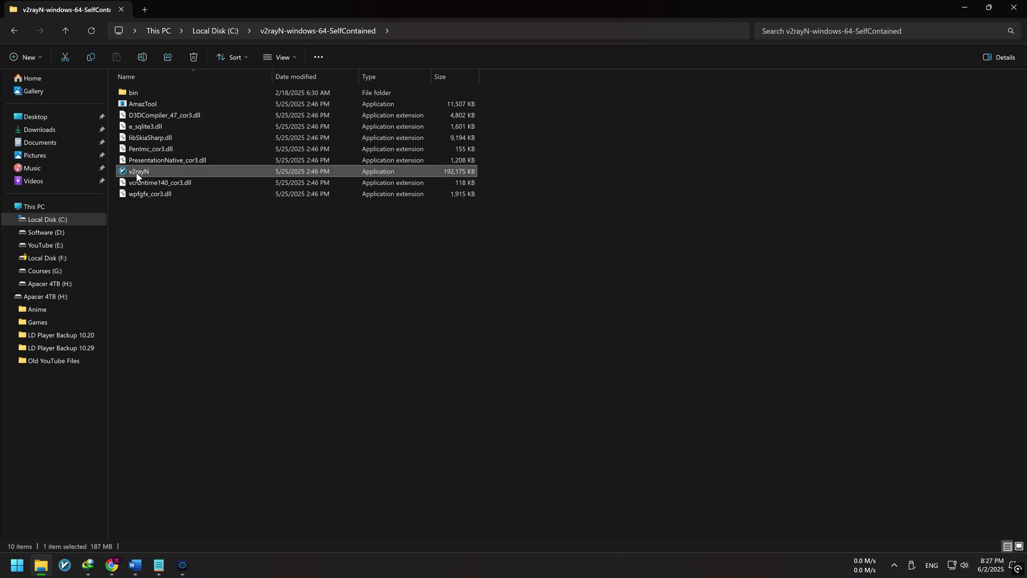
pyautogui.rightClick(153, 171)
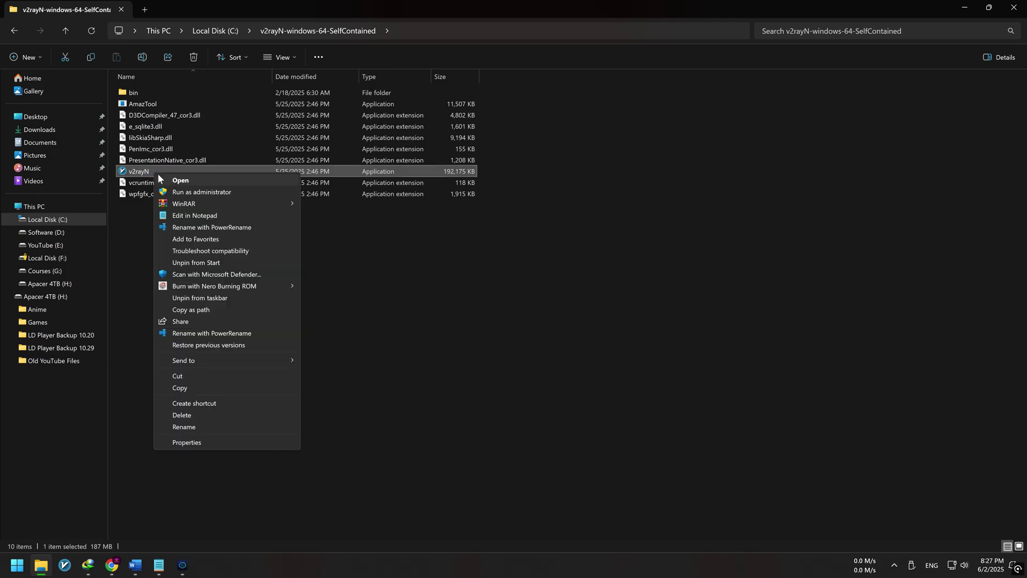
# Step: Launch v2rayN as administrator and copy the usa v2ray inbound's first client share link from 3x-ui
pyautogui.click(209, 194)
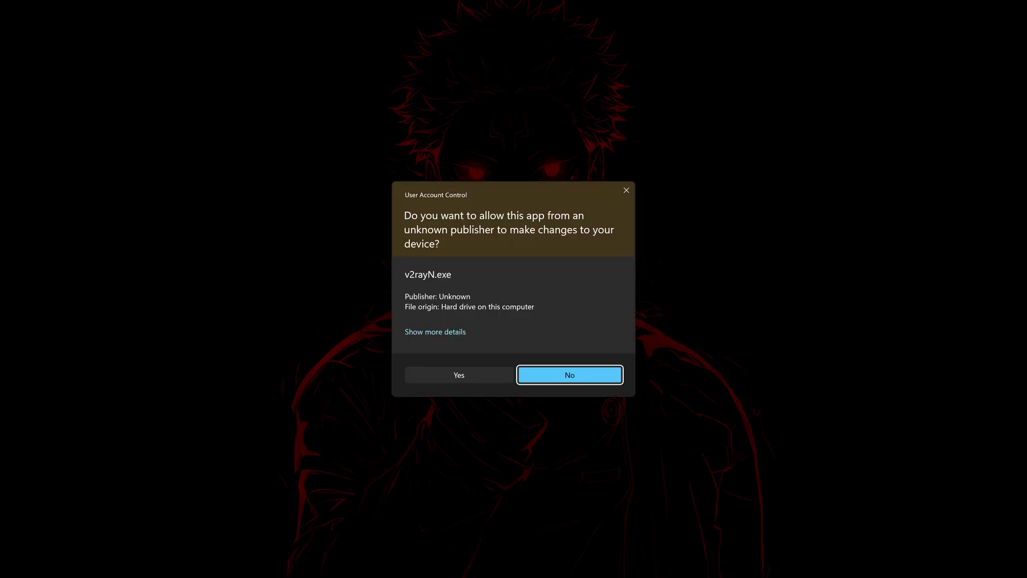
pyautogui.click(570, 375)
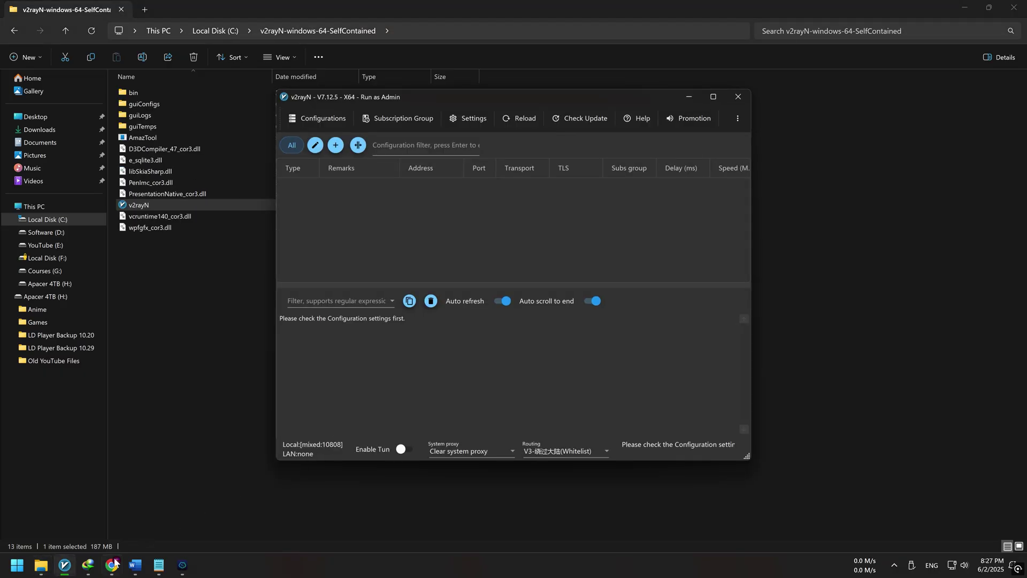
pyautogui.click(113, 564)
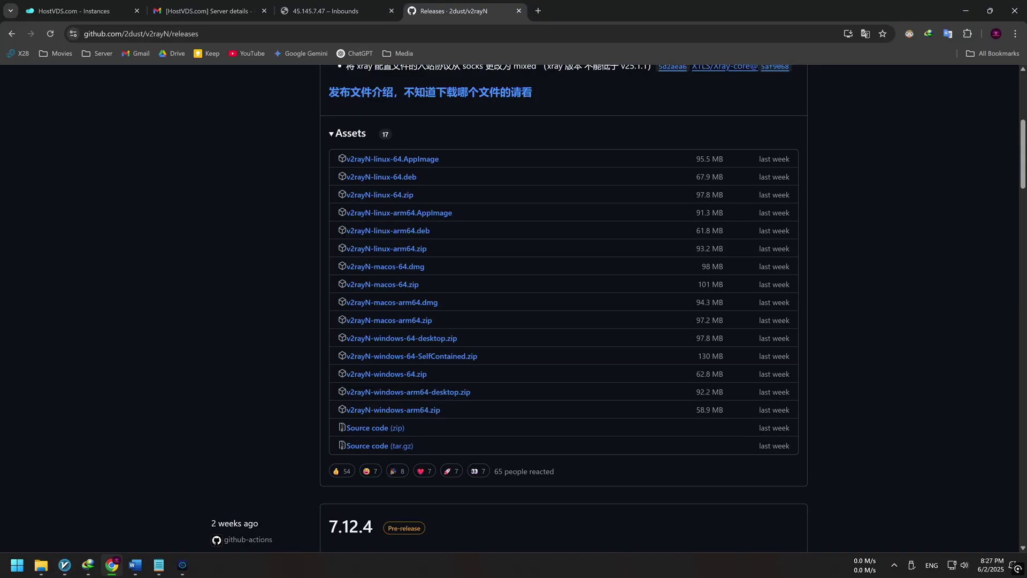
pyautogui.click(338, 12)
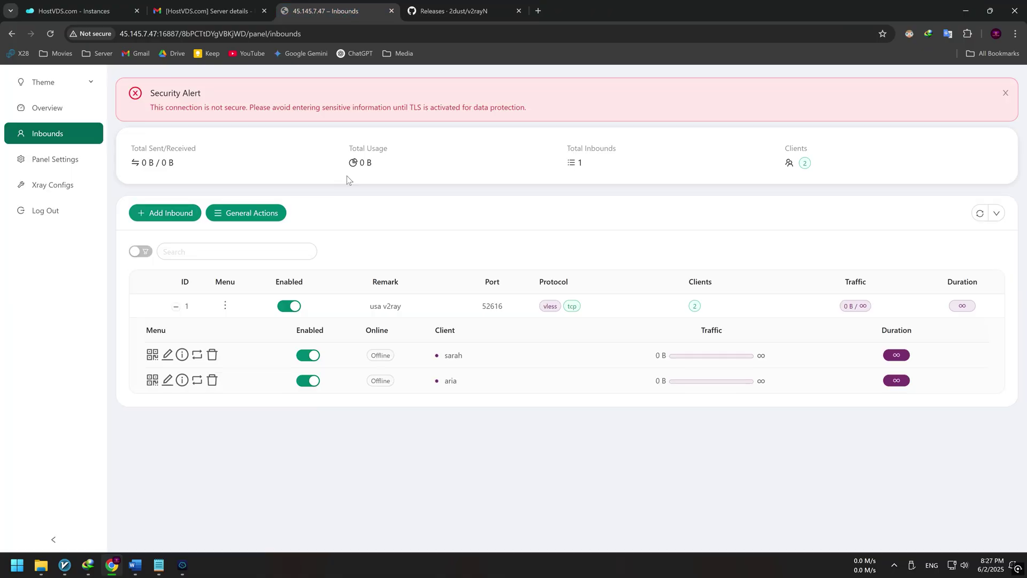
pyautogui.click(153, 355)
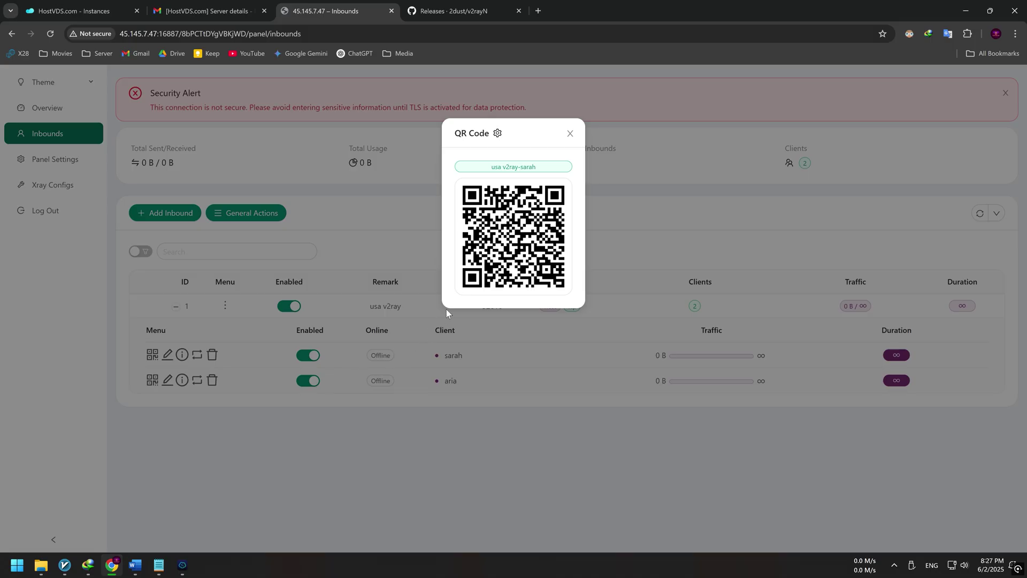
pyautogui.click(521, 239)
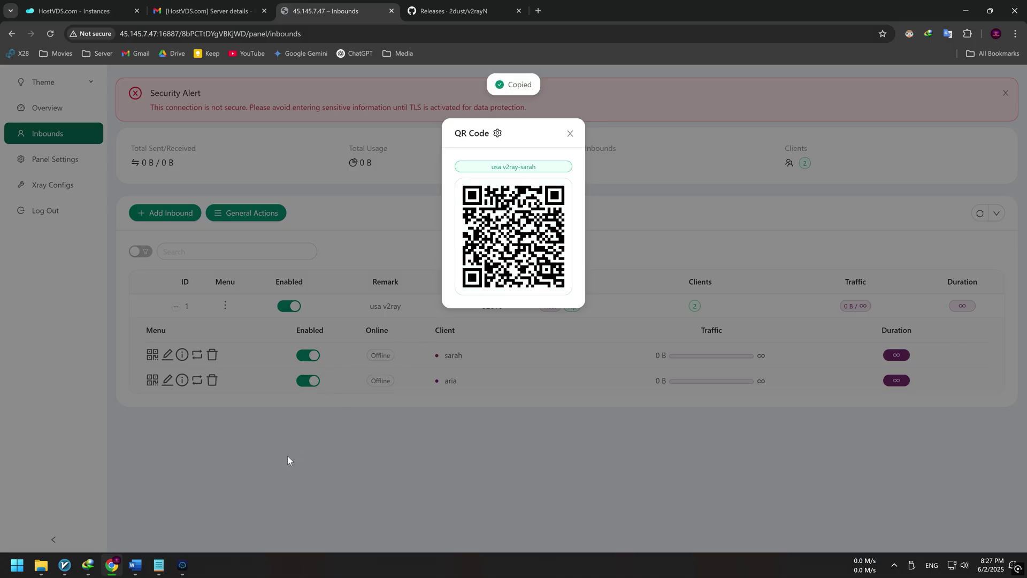
# Step: Import the copied VLESS link into v2rayN from the clipboard as server 45.145.7.47:52616, then minimize v2rayN
pyautogui.click(65, 564)
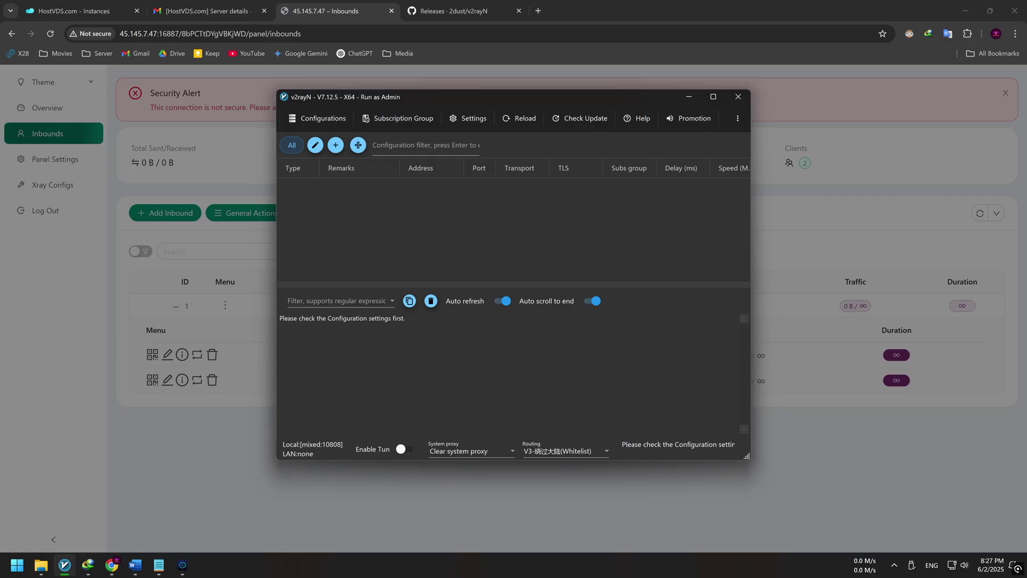
pyautogui.click(316, 118)
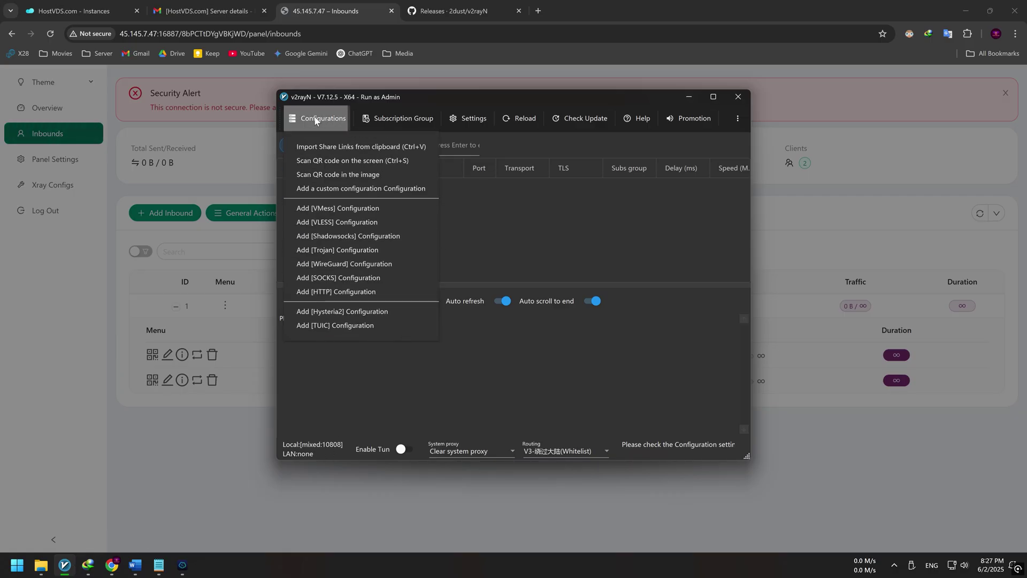
pyautogui.click(388, 149)
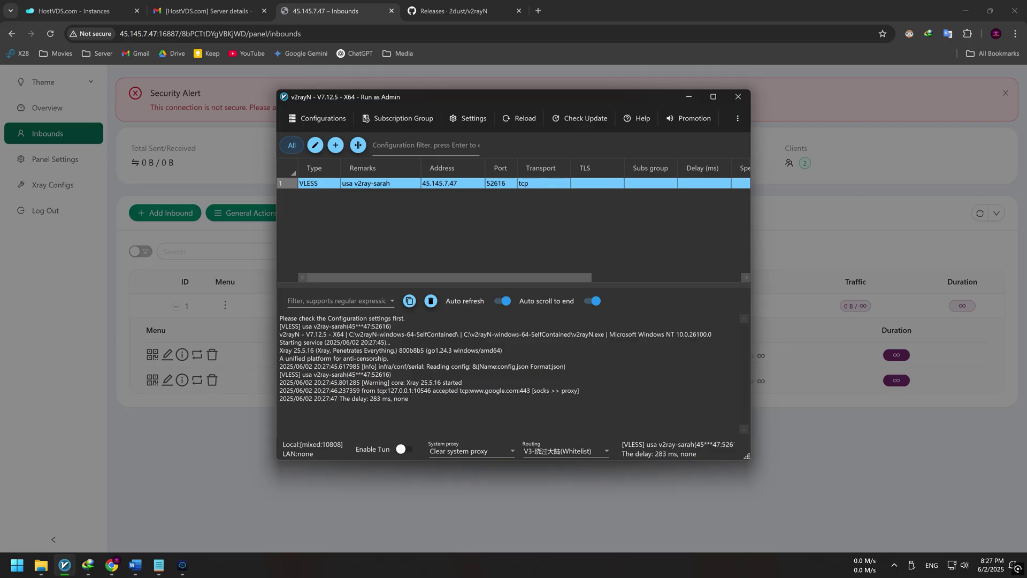
pyautogui.click(689, 97)
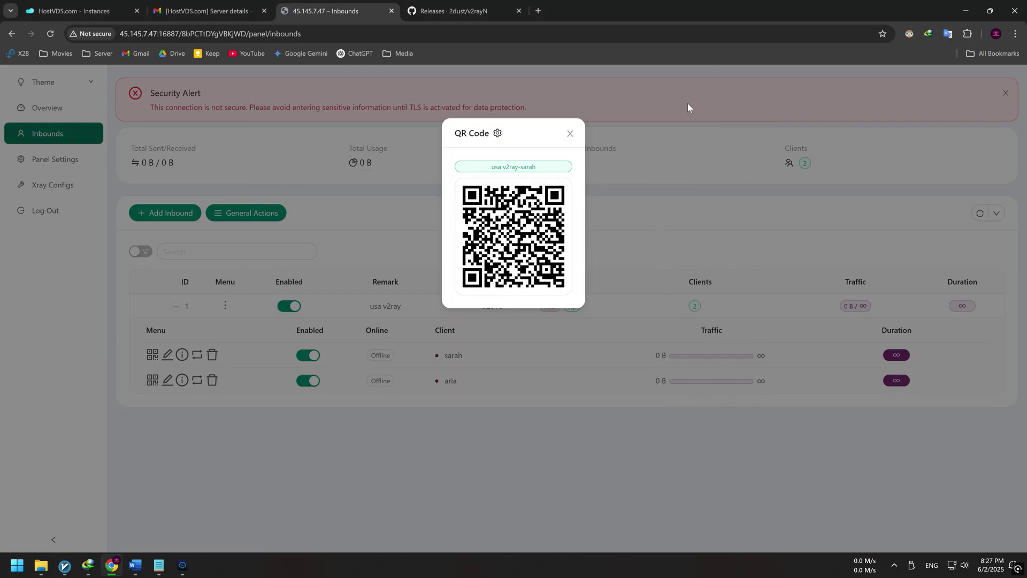
# Step: Set the system proxy from v2rayN's tray menu and open a new Chrome tab
pyautogui.click(895, 566)
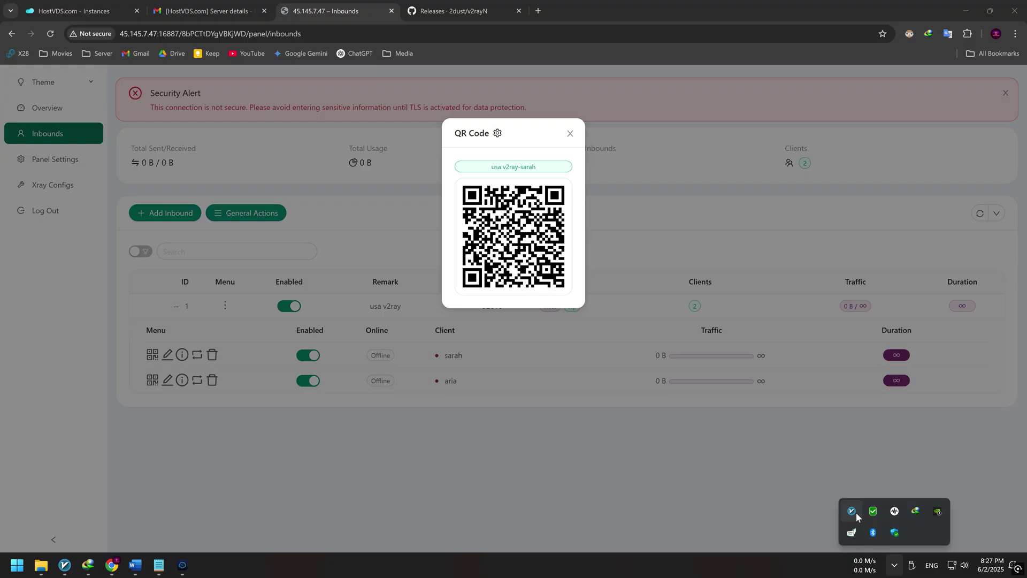
pyautogui.rightClick(856, 512)
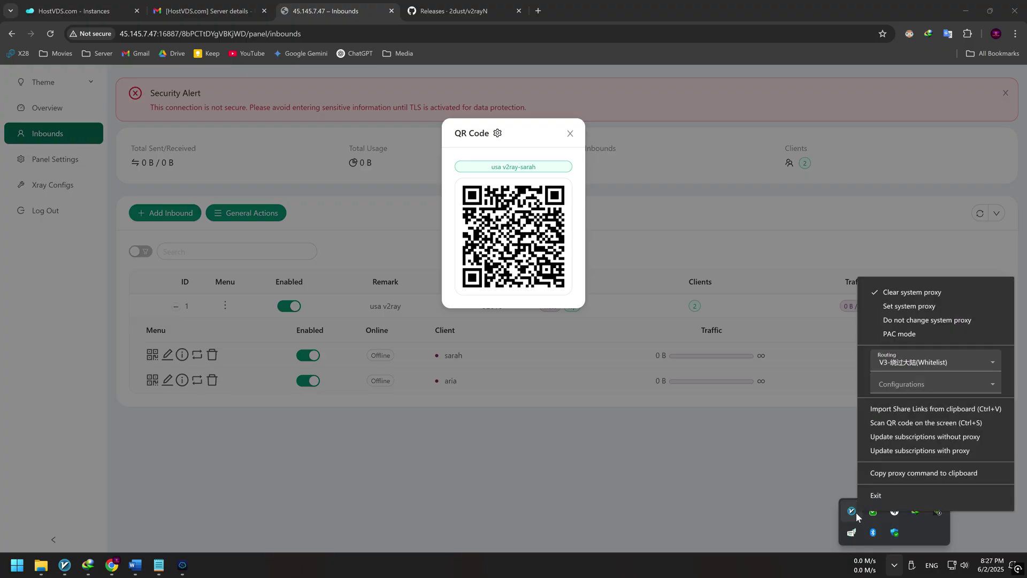
pyautogui.click(941, 307)
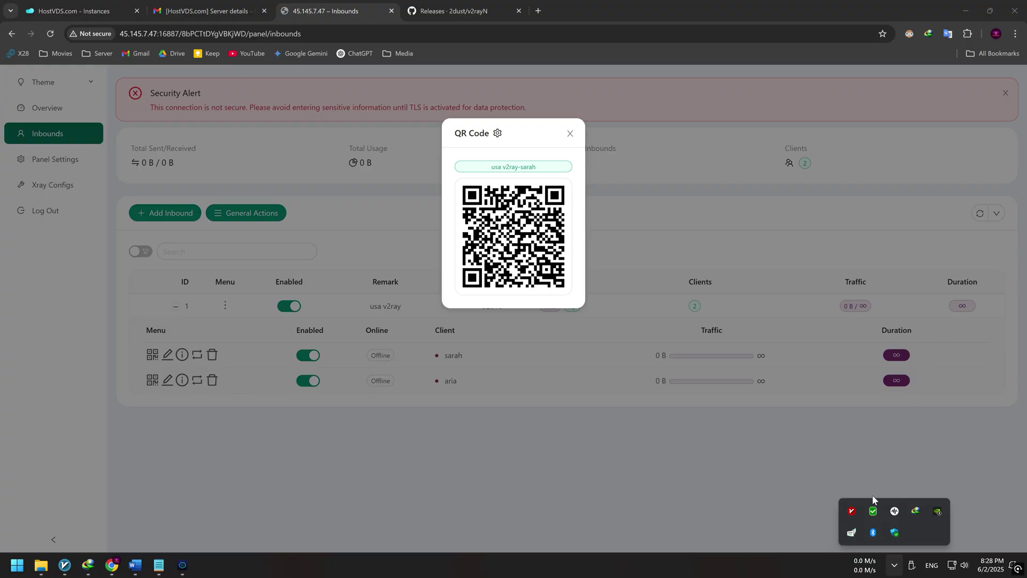
pyautogui.click(538, 11)
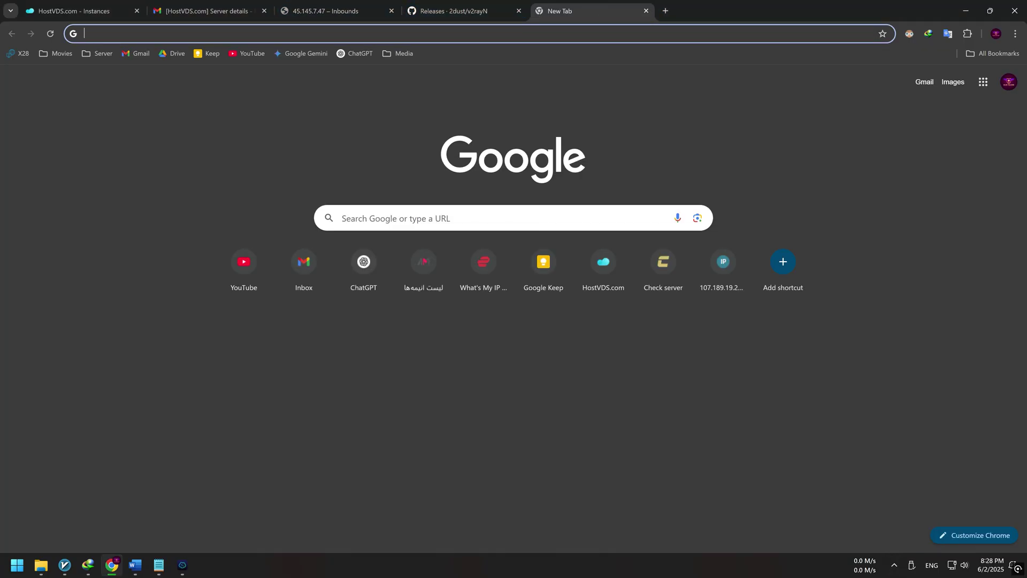
# Step: Go to expressvpn.com/what-is-my-ip from the 'my' address-bar suggestion to see the public IP
pyautogui.write('my')
pyautogui.click(181, 98)
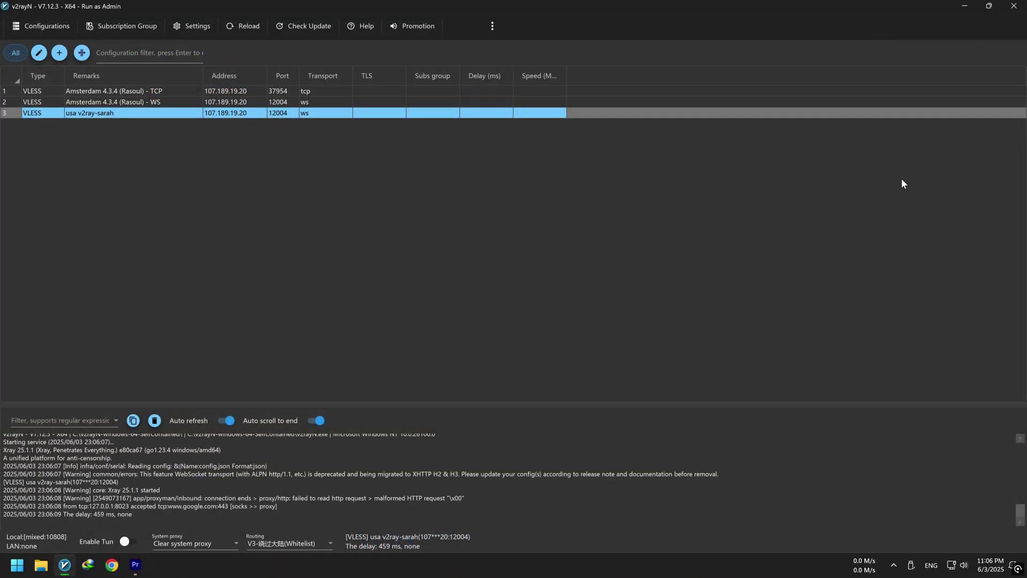
# Step: Enable TUN mode in v2rayN and clear the system proxy from its tray menu
pyautogui.click(130, 543)
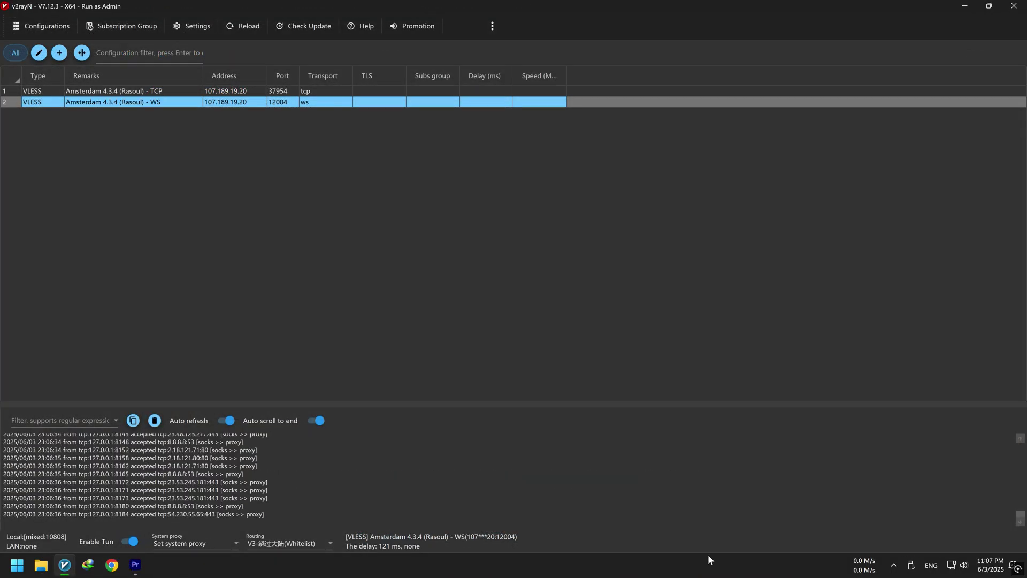
pyautogui.click(893, 565)
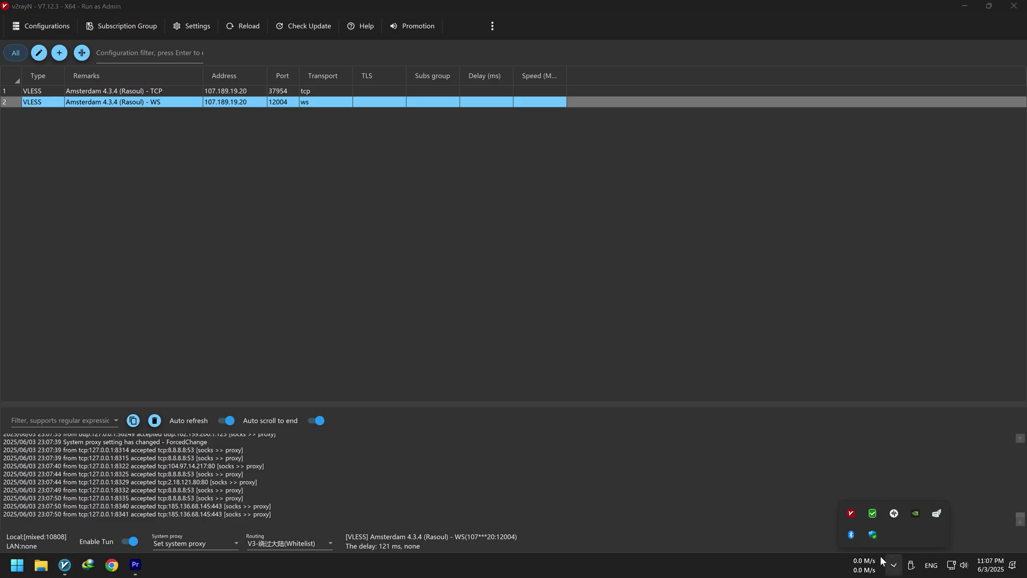
pyautogui.rightClick(851, 514)
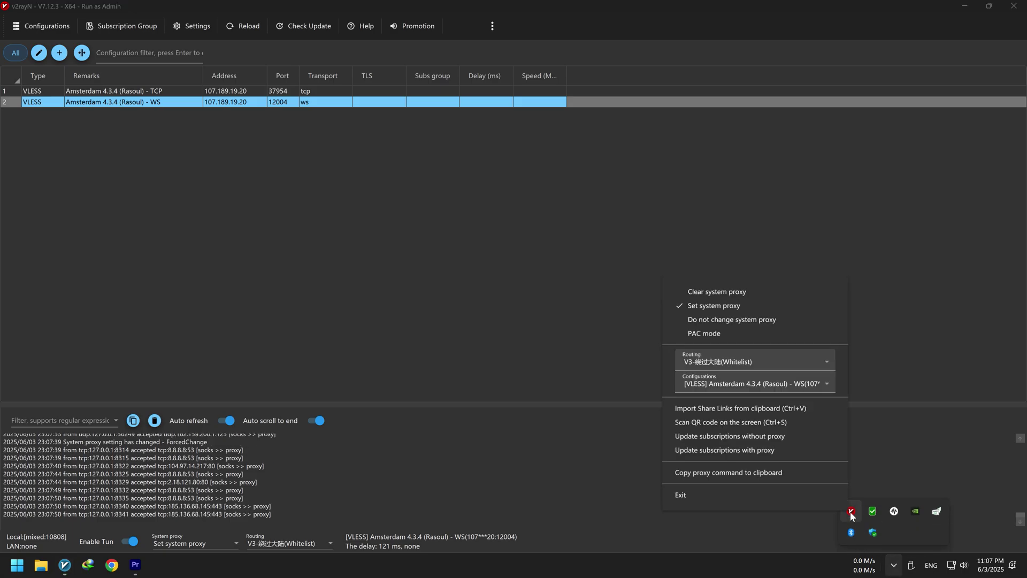
pyautogui.click(710, 292)
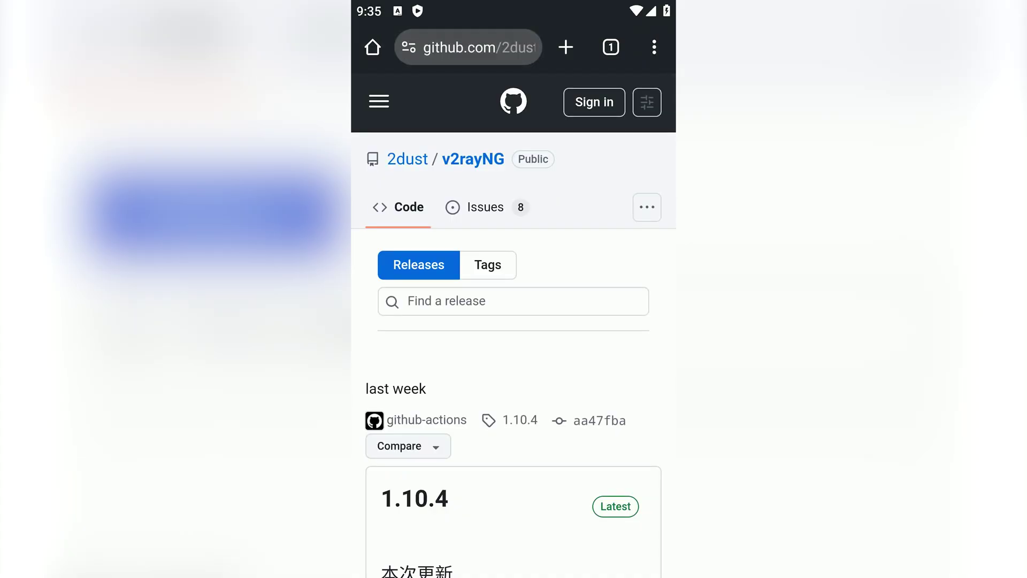
# Step: Download v2rayNG_1.10.4_universal.apk from the release Assets despite the warning, and install it
pyautogui.scroll(-6, 513, 321)
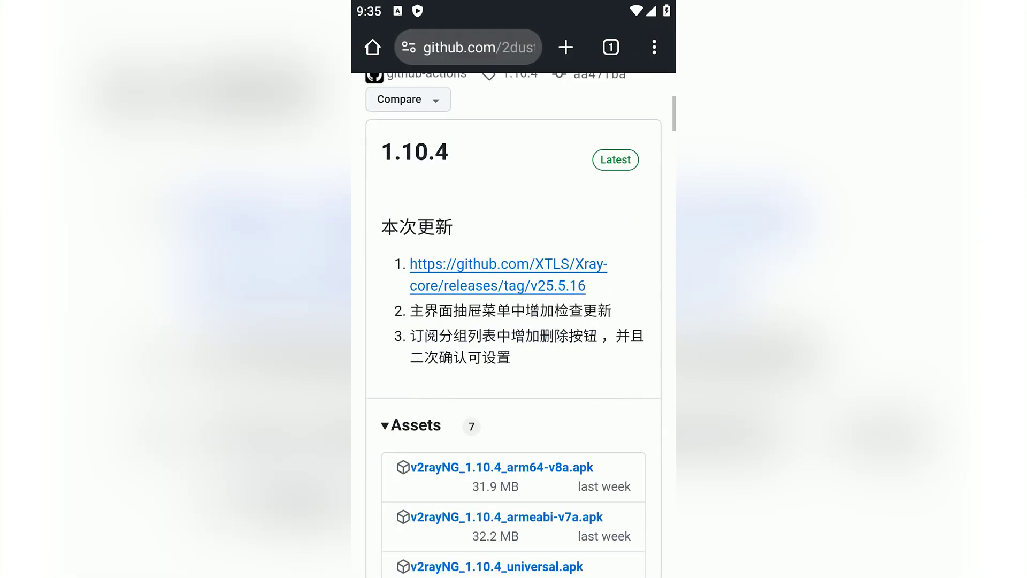
pyautogui.scroll(-3, 513, 320)
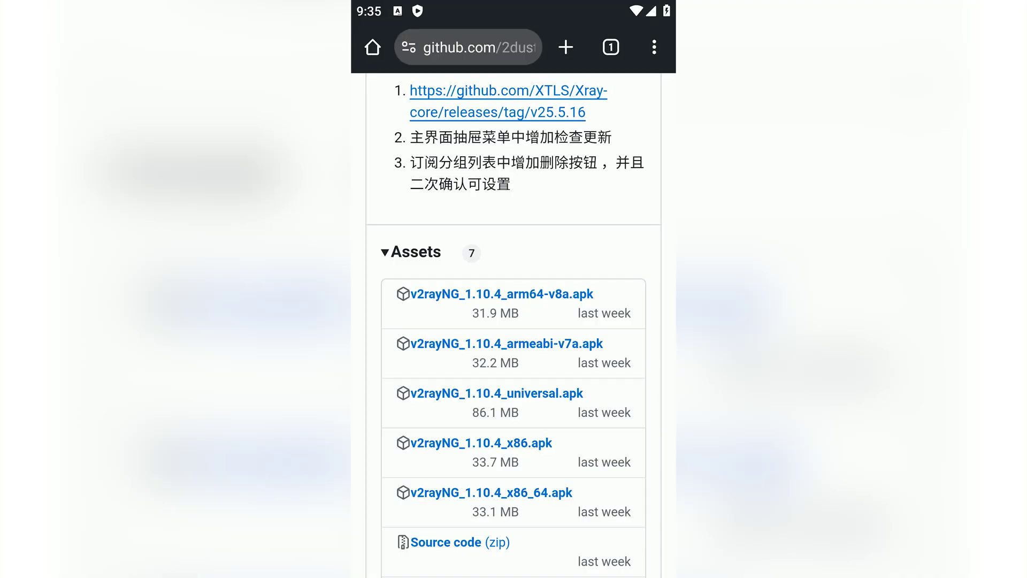
pyautogui.click(496, 393)
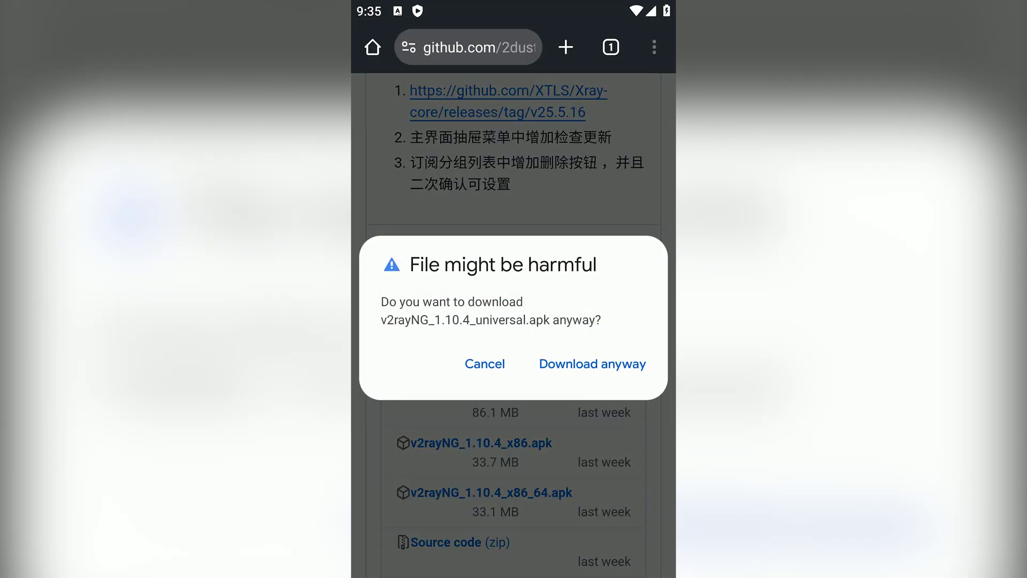
pyautogui.click(592, 364)
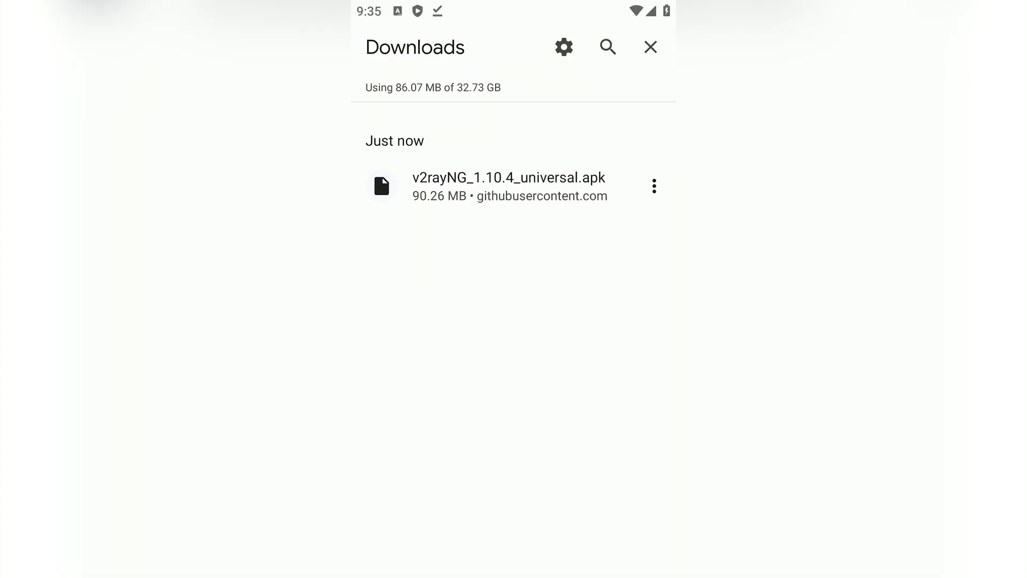
pyautogui.click(633, 549)
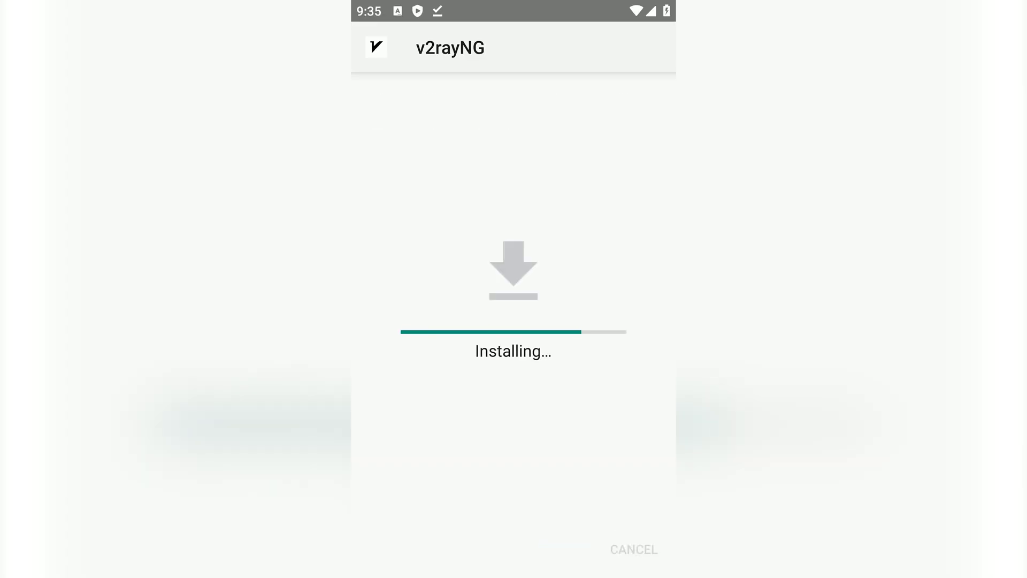
# Step: Open the new v2rayNG app and import the copied VLESS config from the clipboard
pyautogui.press('super')
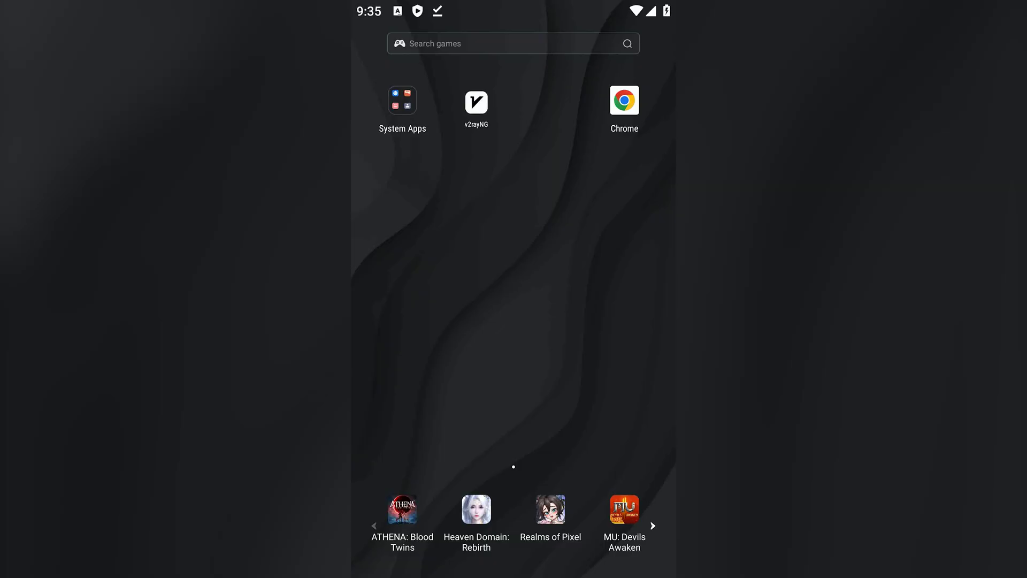
pyautogui.click(476, 100)
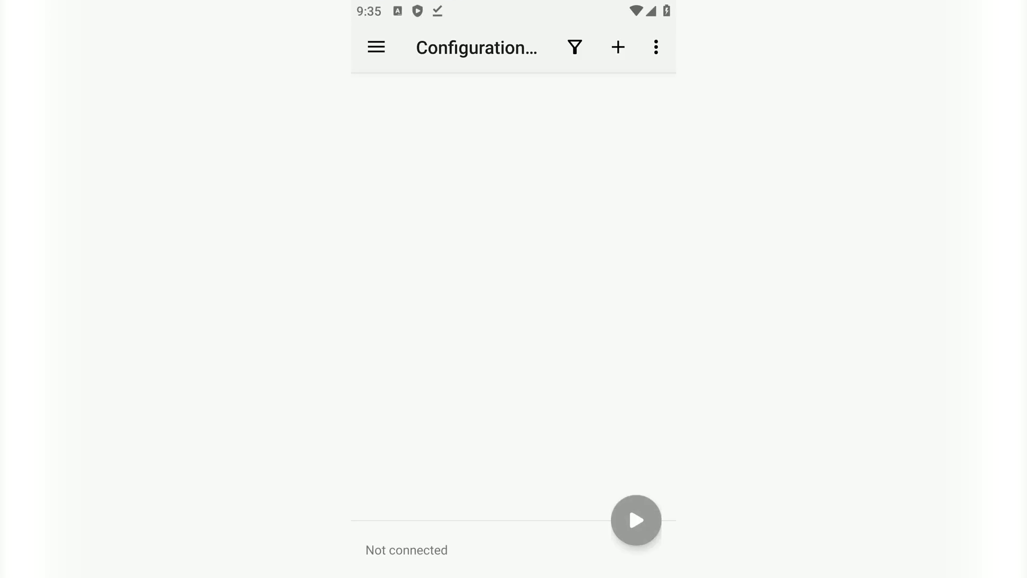
pyautogui.click(618, 47)
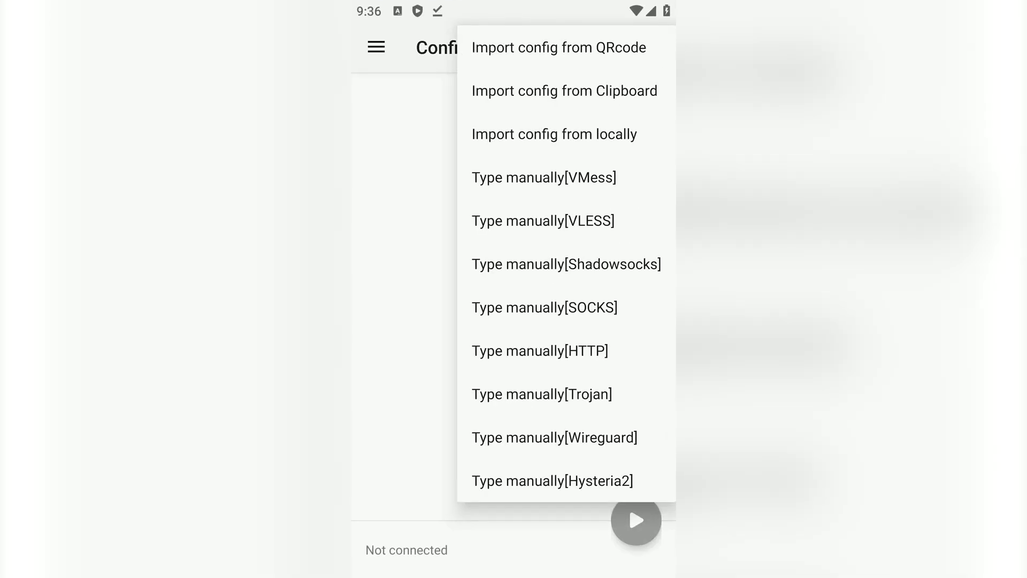
pyautogui.click(564, 91)
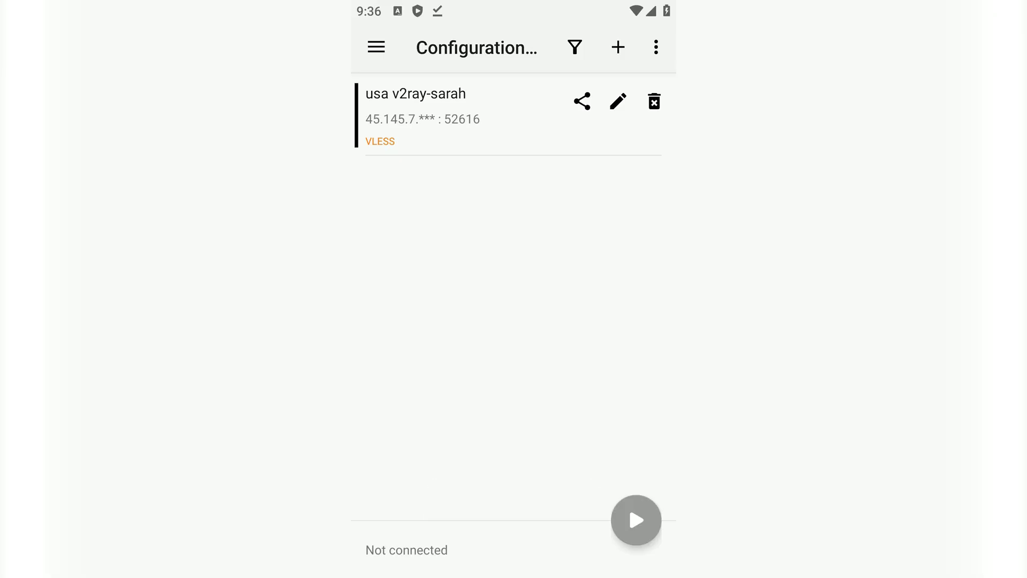
# Step: Select the imported usa v2ray config, start the VPN and approve the connection request
pyautogui.click(466, 115)
pyautogui.click(636, 520)
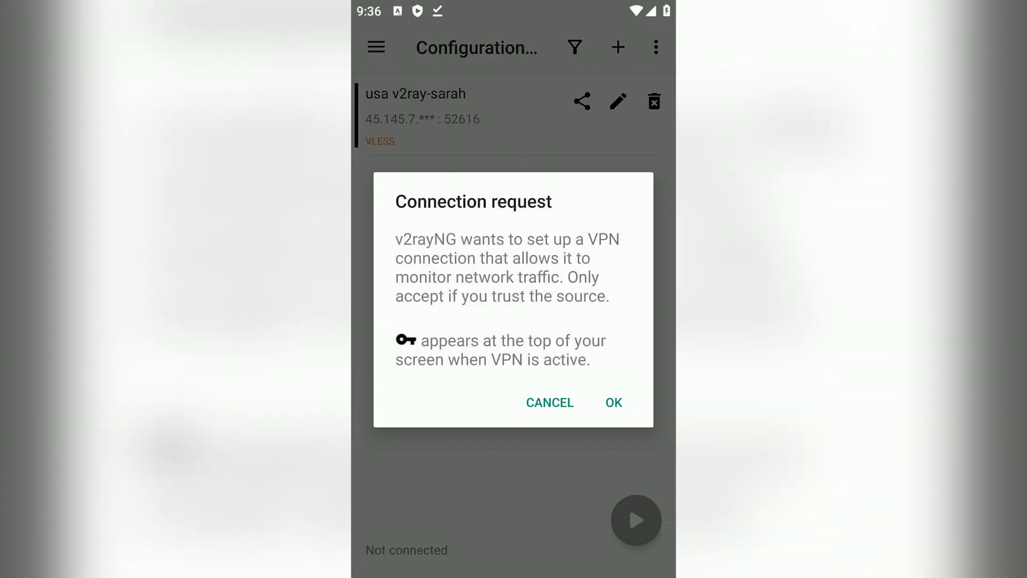
pyautogui.click(613, 403)
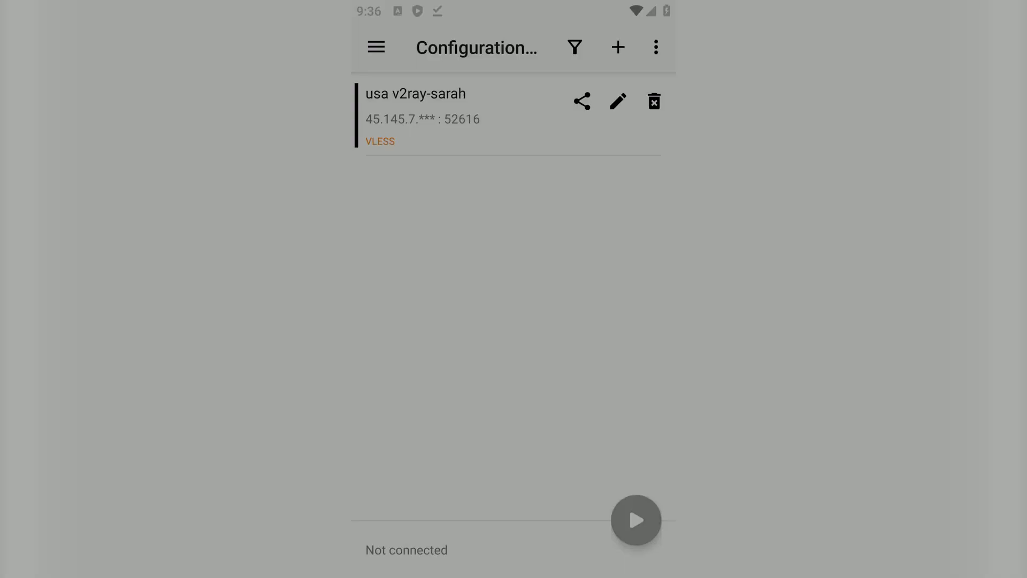